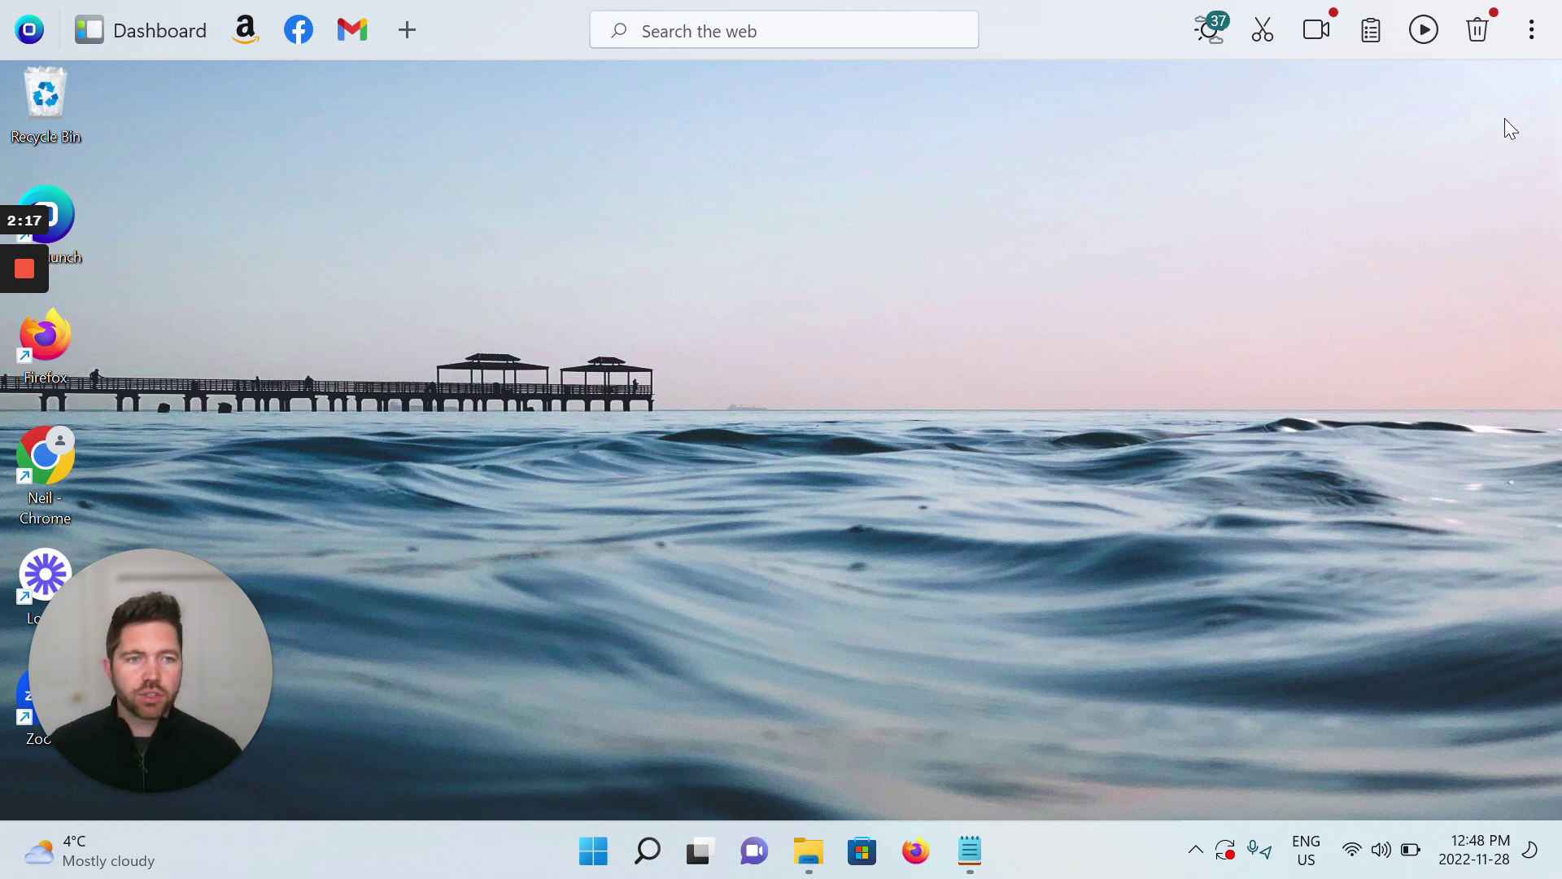
- Switch 'Automatically hide OneLaunch Dock' On in OneLaunch's General settings, reached from the dock's three-dot menu
{"action": "left_click", "coordinate": [1533, 33]}
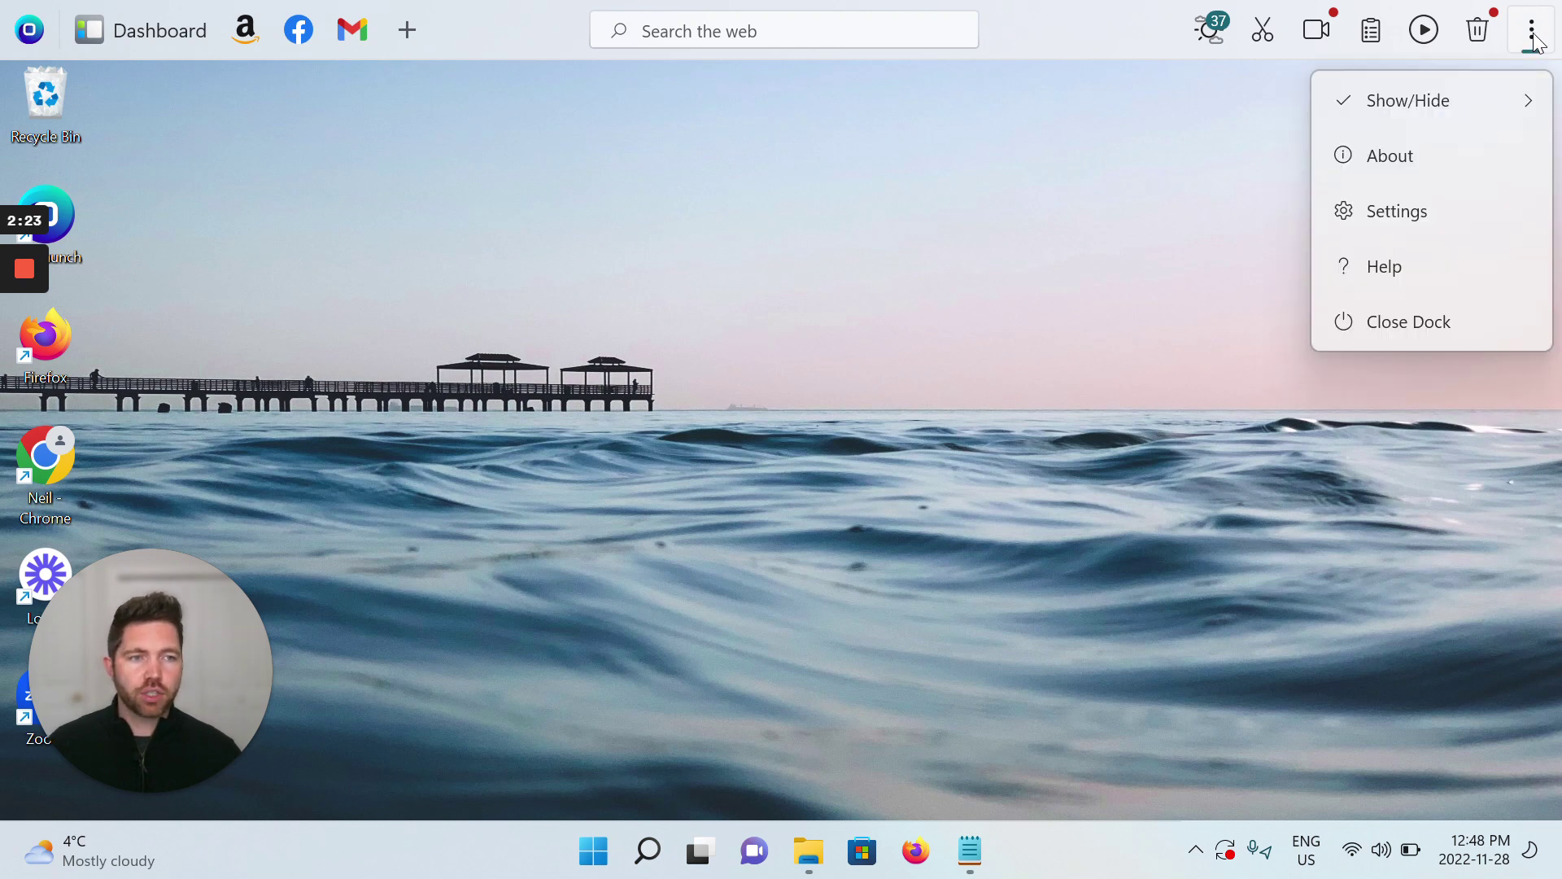
{"action": "left_click", "coordinate": [1451, 220]}
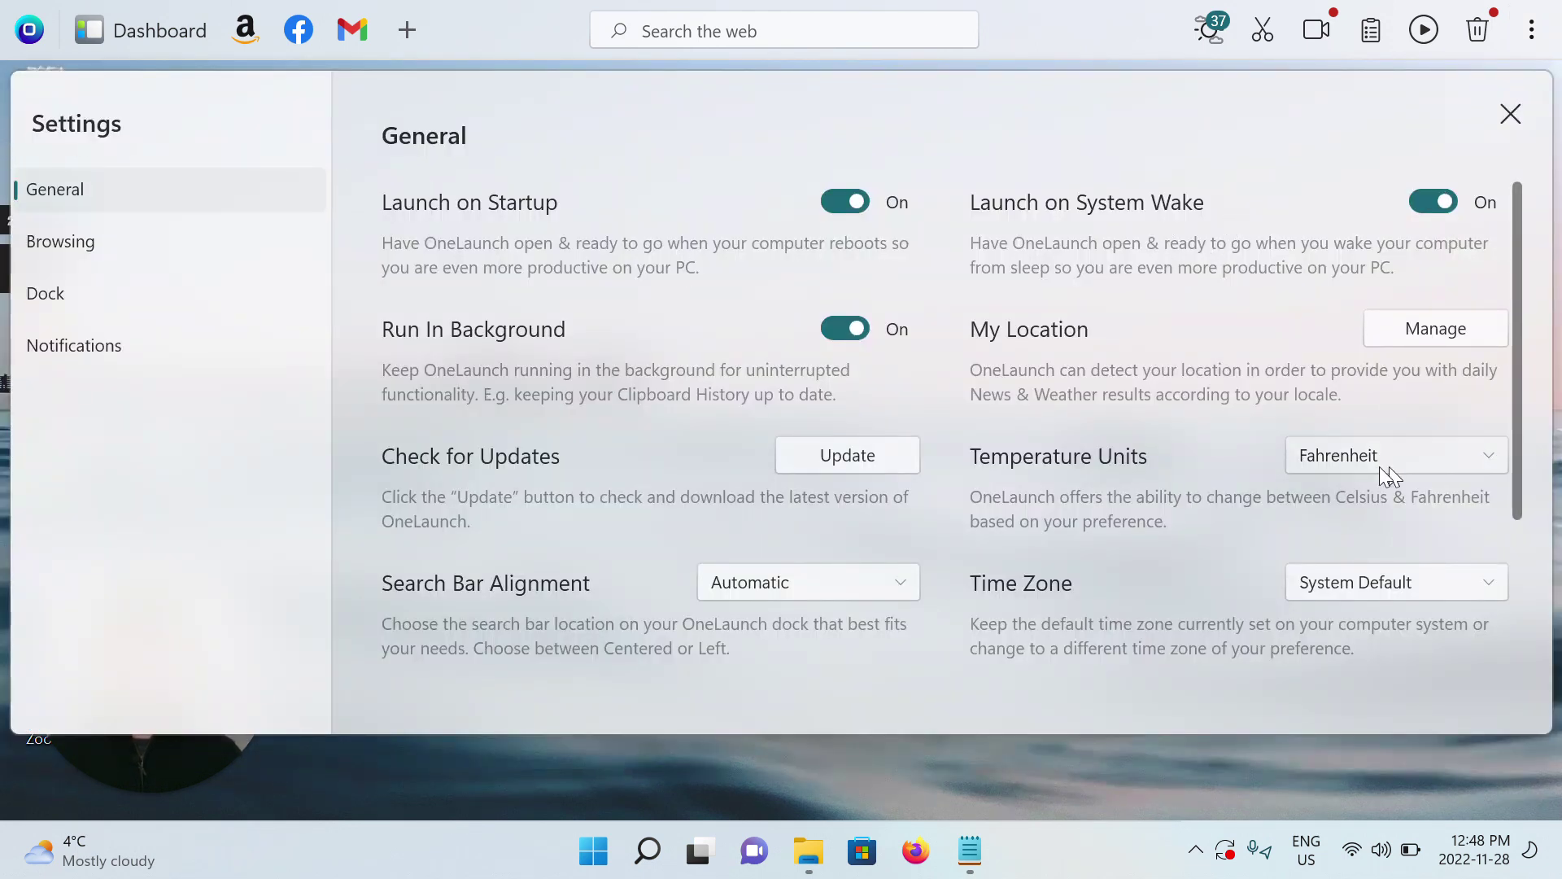
{"action": "scroll", "coordinate": [1367, 452], "scroll_direction": "down", "scroll_amount": 3}
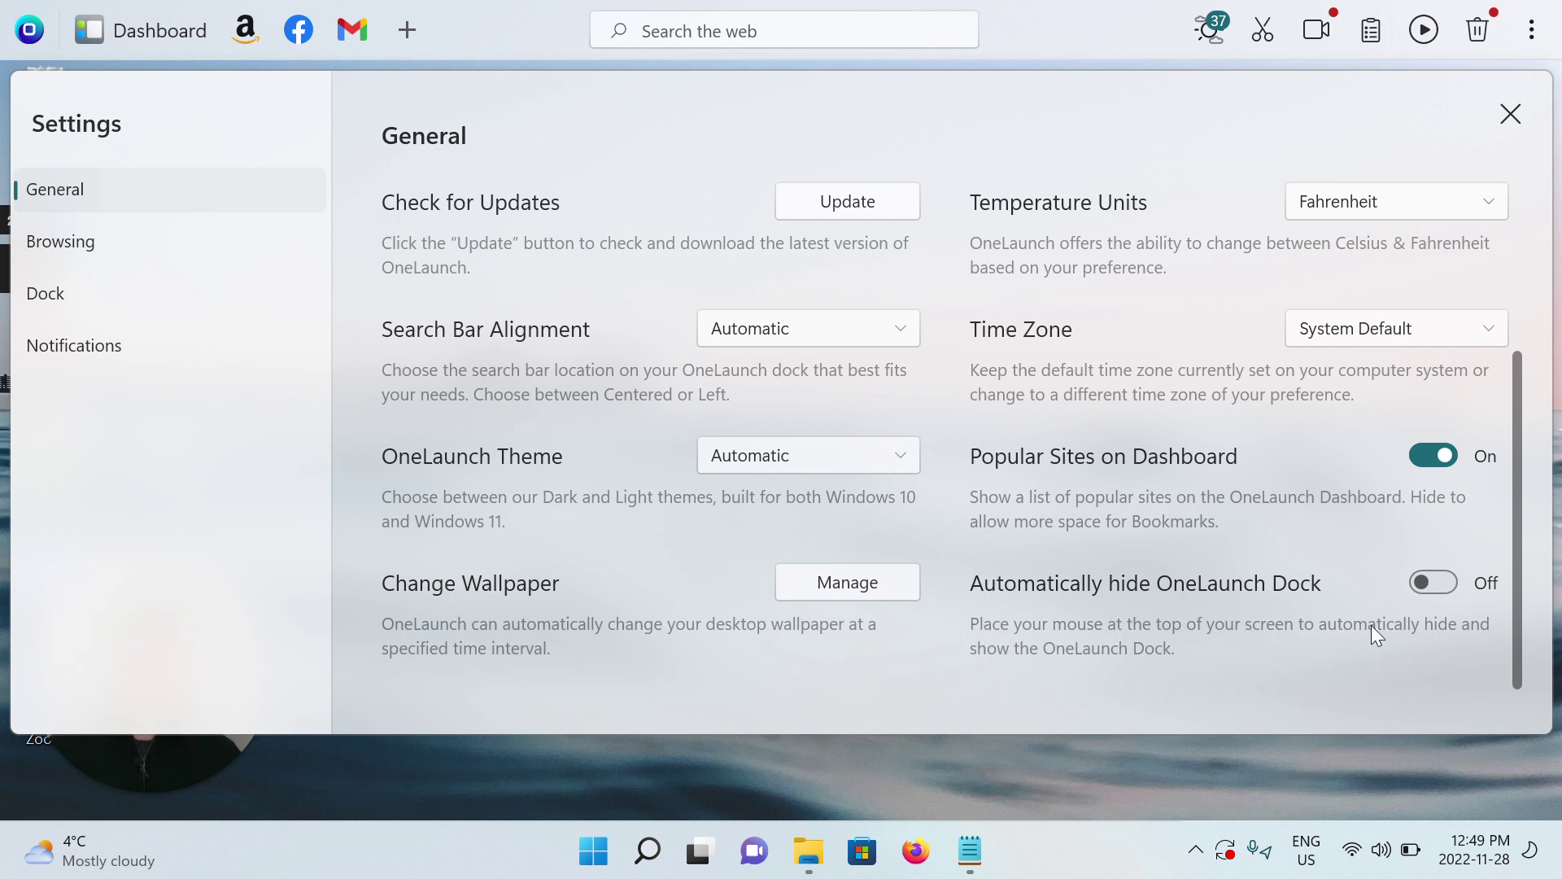
{"action": "left_click", "coordinate": [1432, 582]}
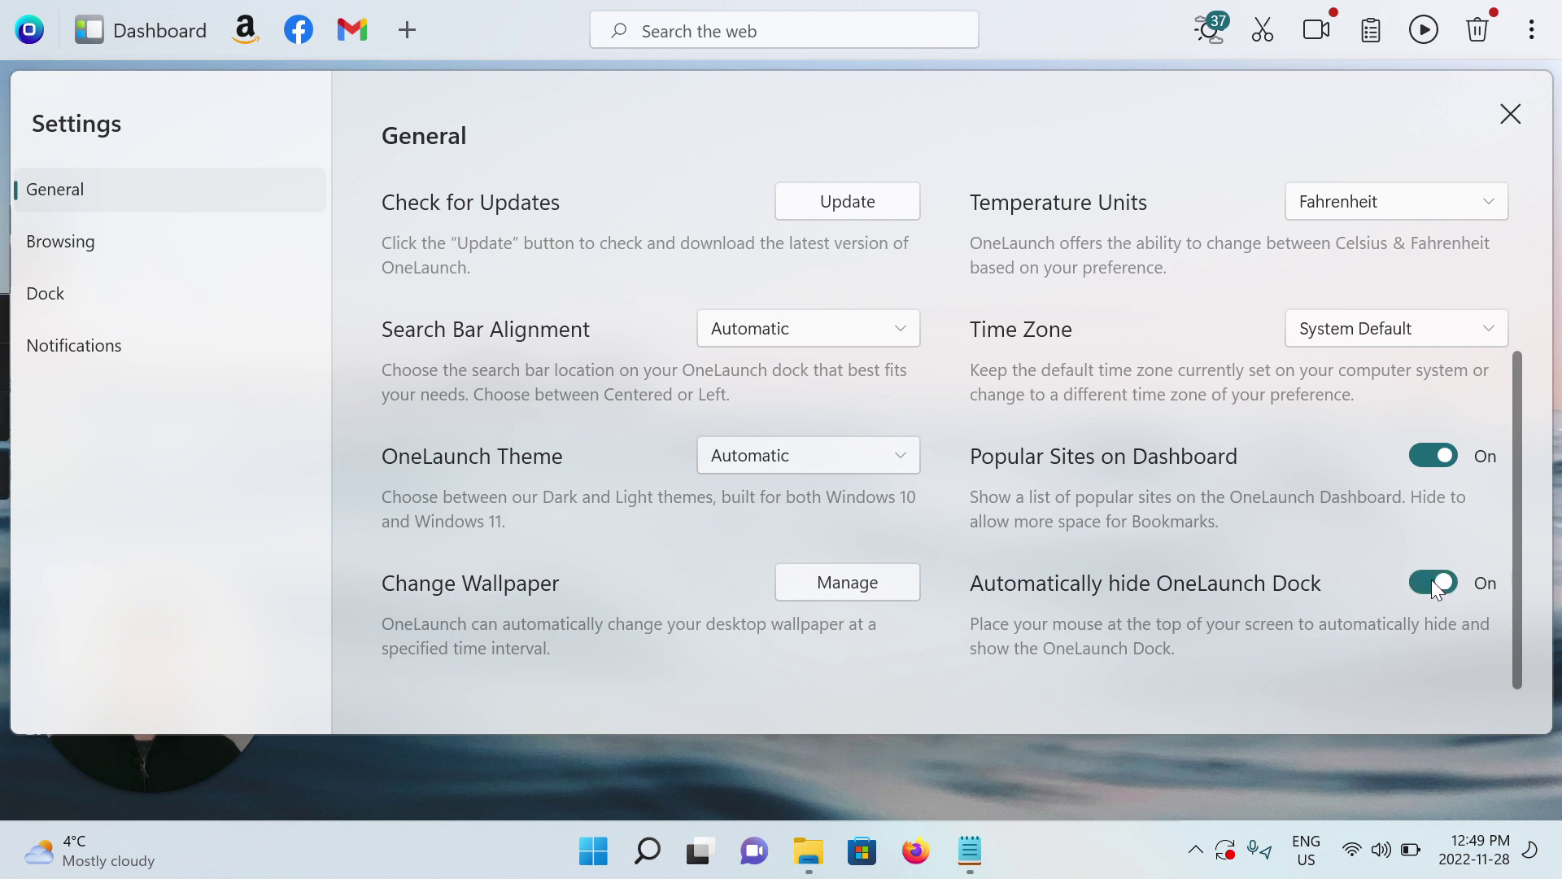
- Close OneLaunch settings, reopen them, toggle dock auto-hide off and back On, and close again
{"action": "left_click", "coordinate": [1511, 118]}
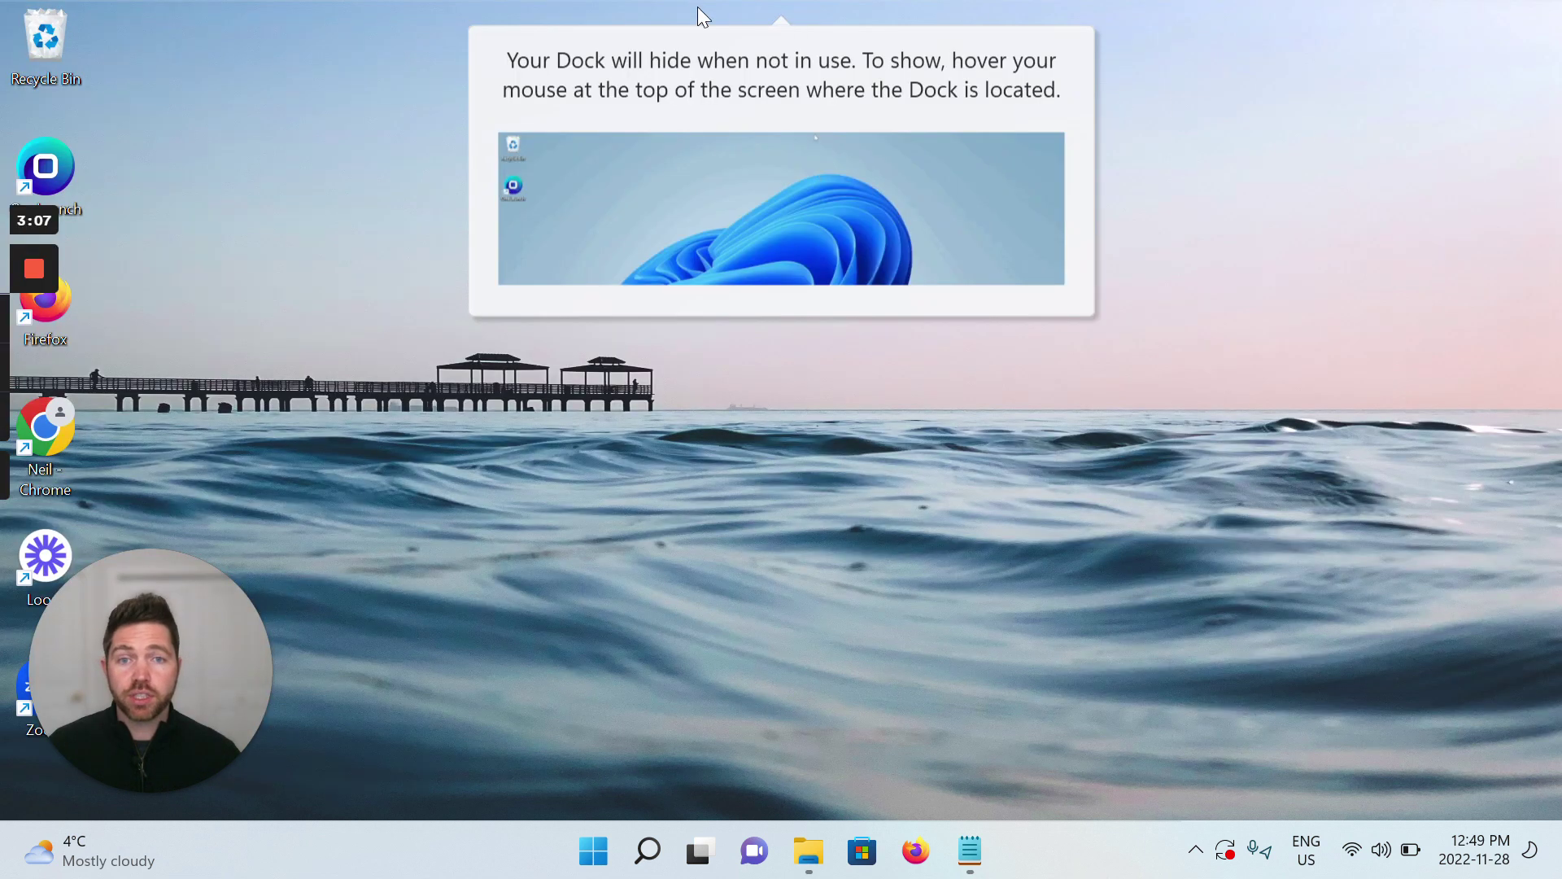
{"action": "mouse_move", "coordinate": [773, 9]}
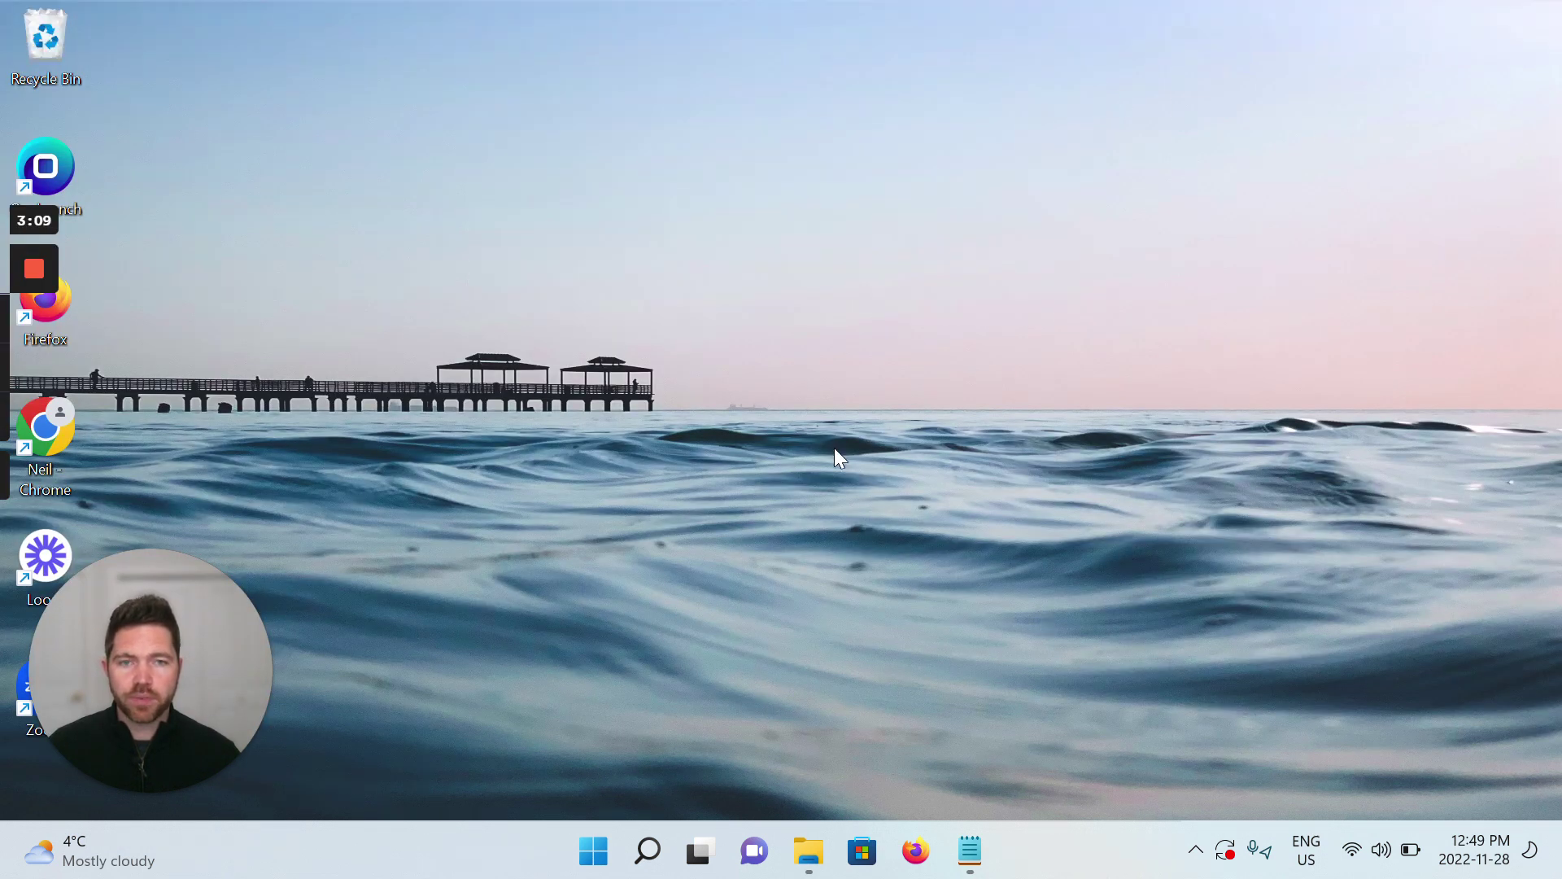
{"action": "mouse_move", "coordinate": [1432, 8]}
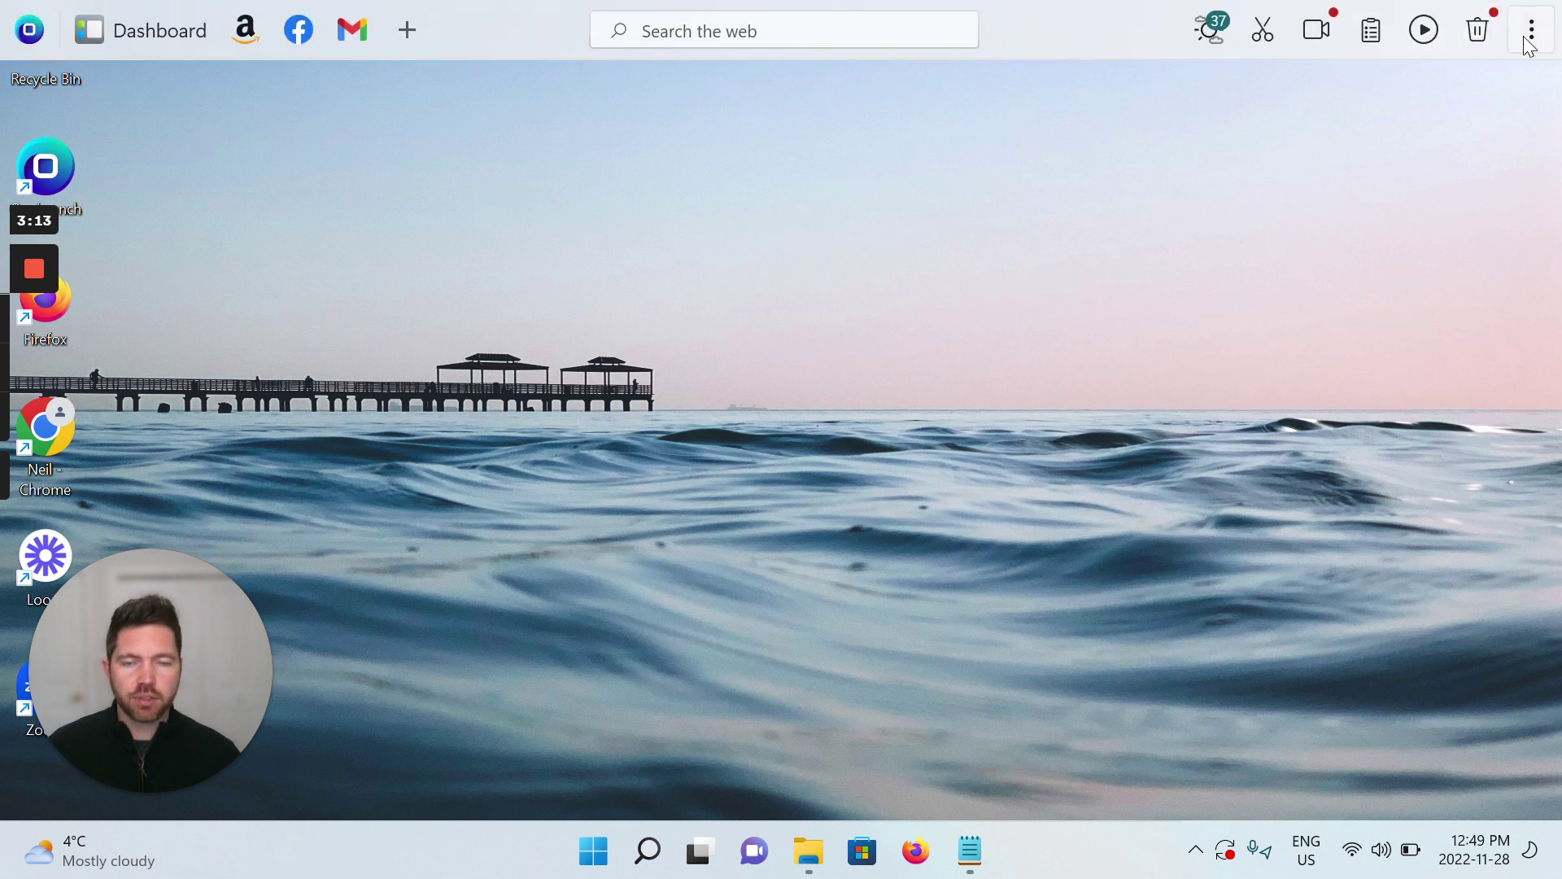
{"action": "left_click", "coordinate": [1529, 34]}
{"action": "left_click", "coordinate": [1456, 214]}
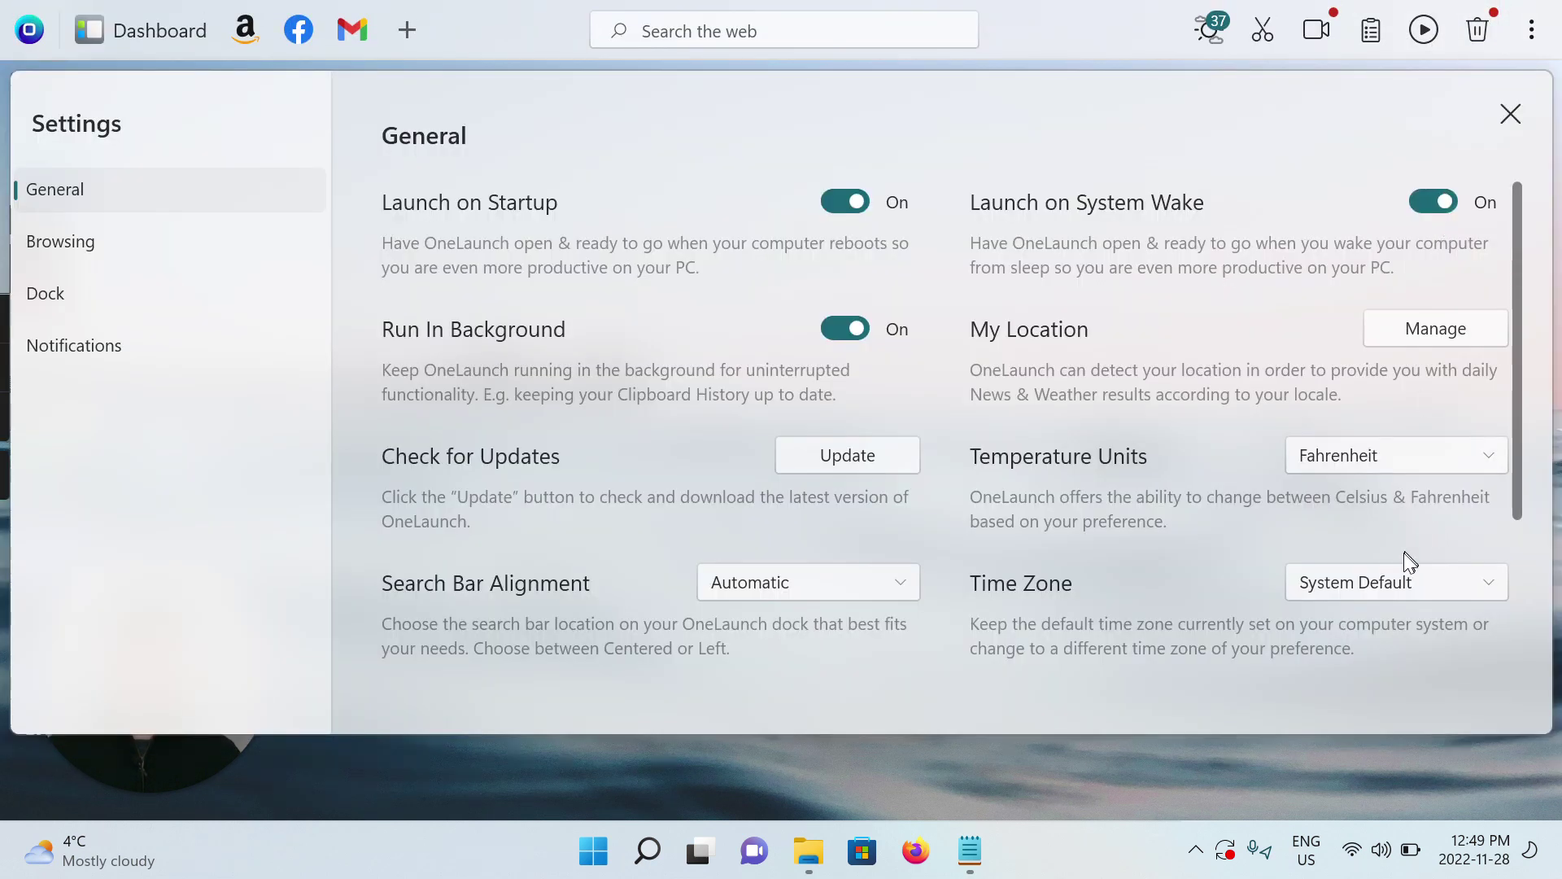
{"action": "scroll", "coordinate": [1504, 654], "scroll_direction": "down", "scroll_amount": 3}
{"action": "left_click", "coordinate": [1436, 599]}
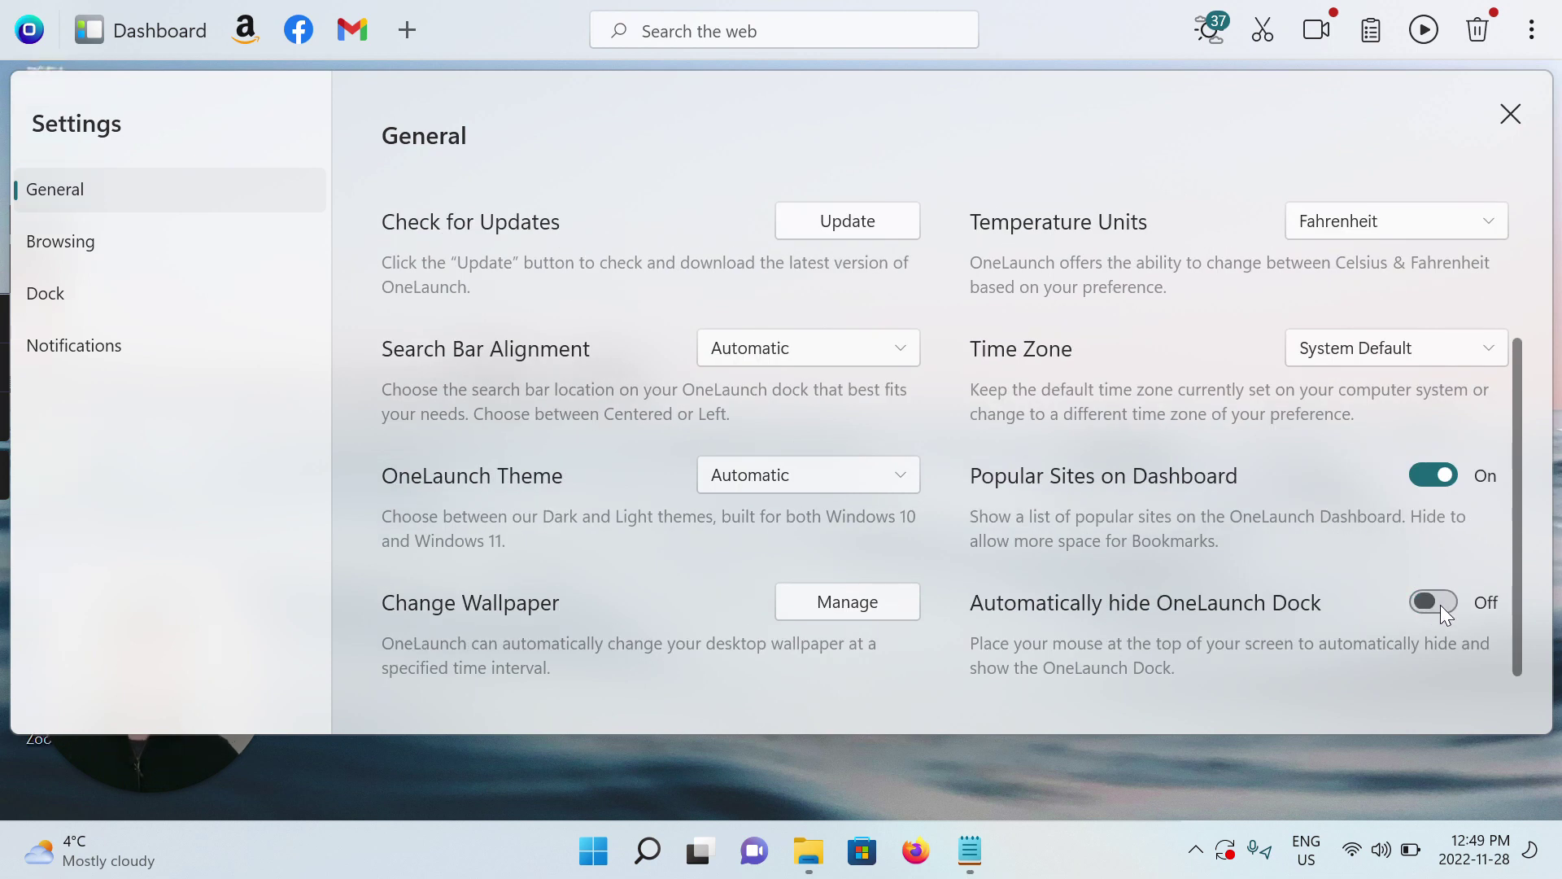
{"action": "left_click", "coordinate": [1434, 603]}
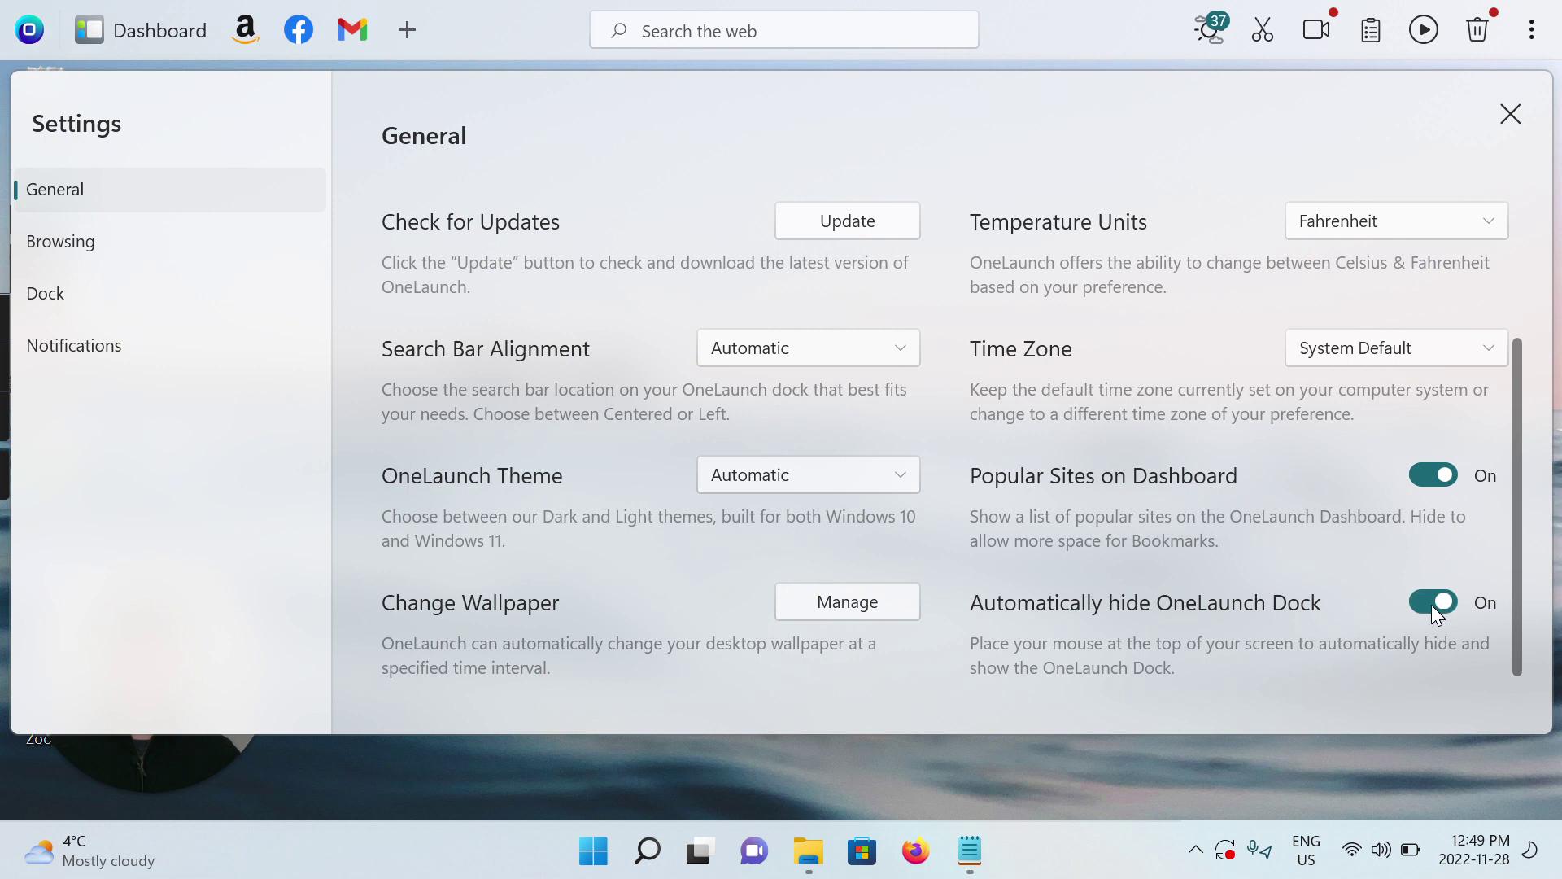
{"action": "left_click", "coordinate": [1509, 118]}
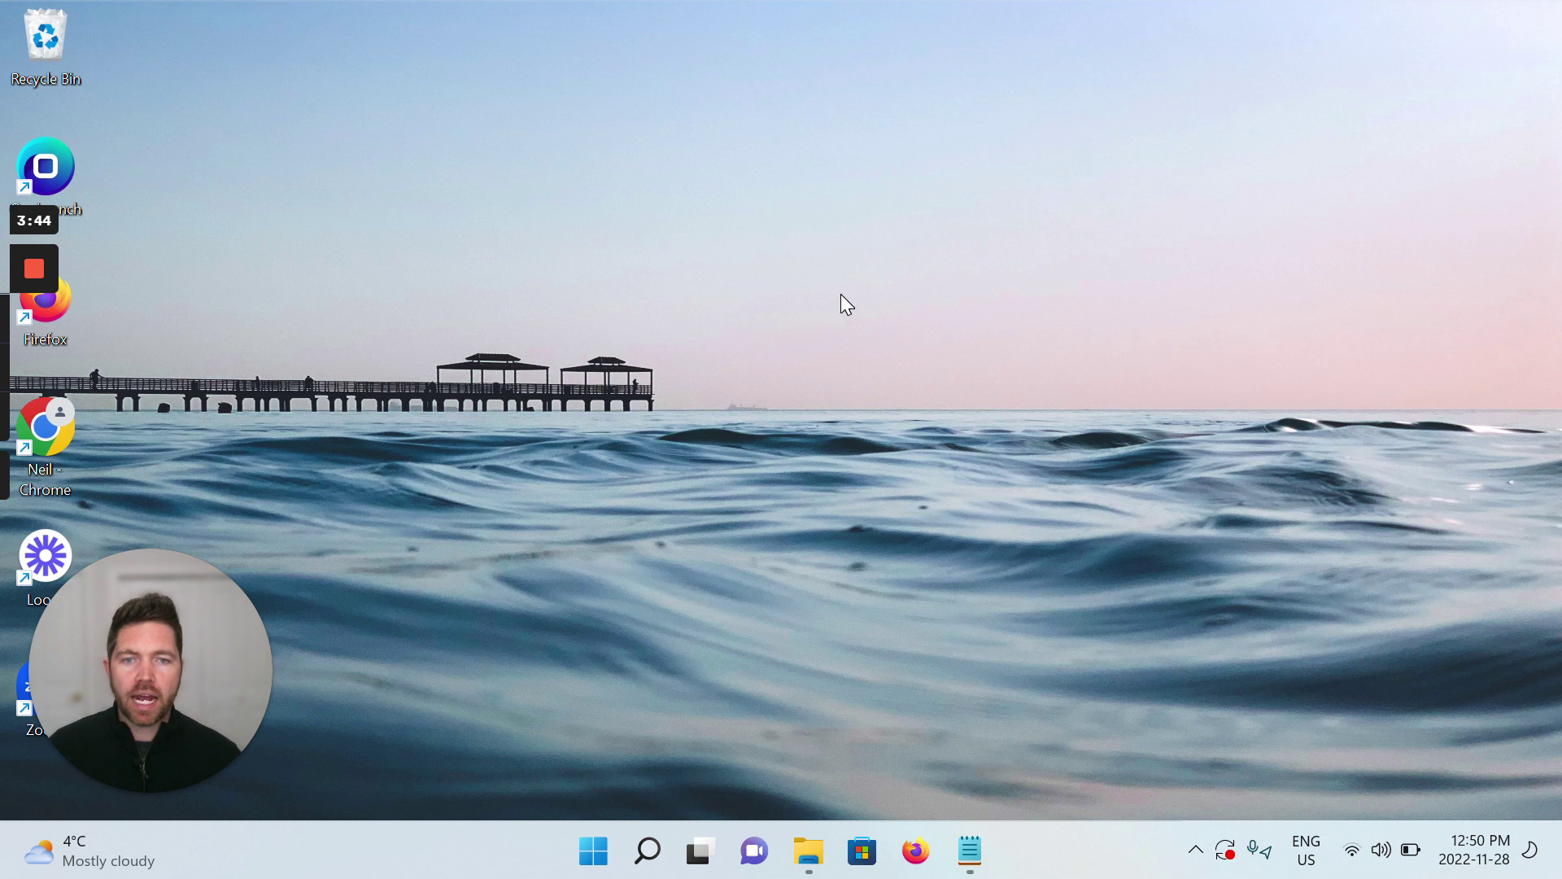
{"action": "mouse_move", "coordinate": [507, 3]}
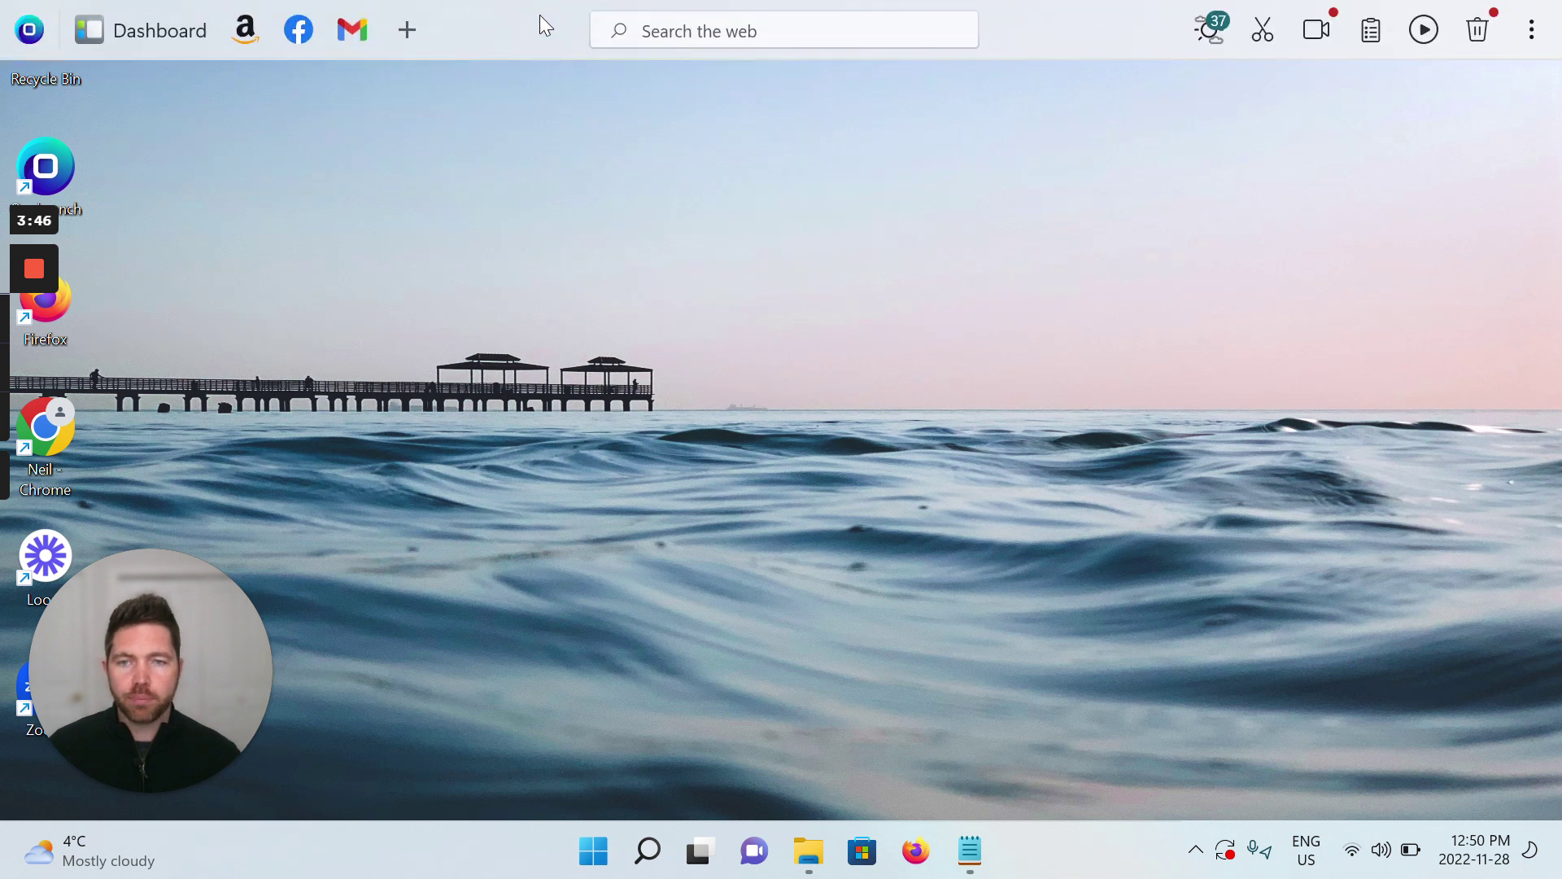
{"action": "left_click", "coordinate": [403, 34]}
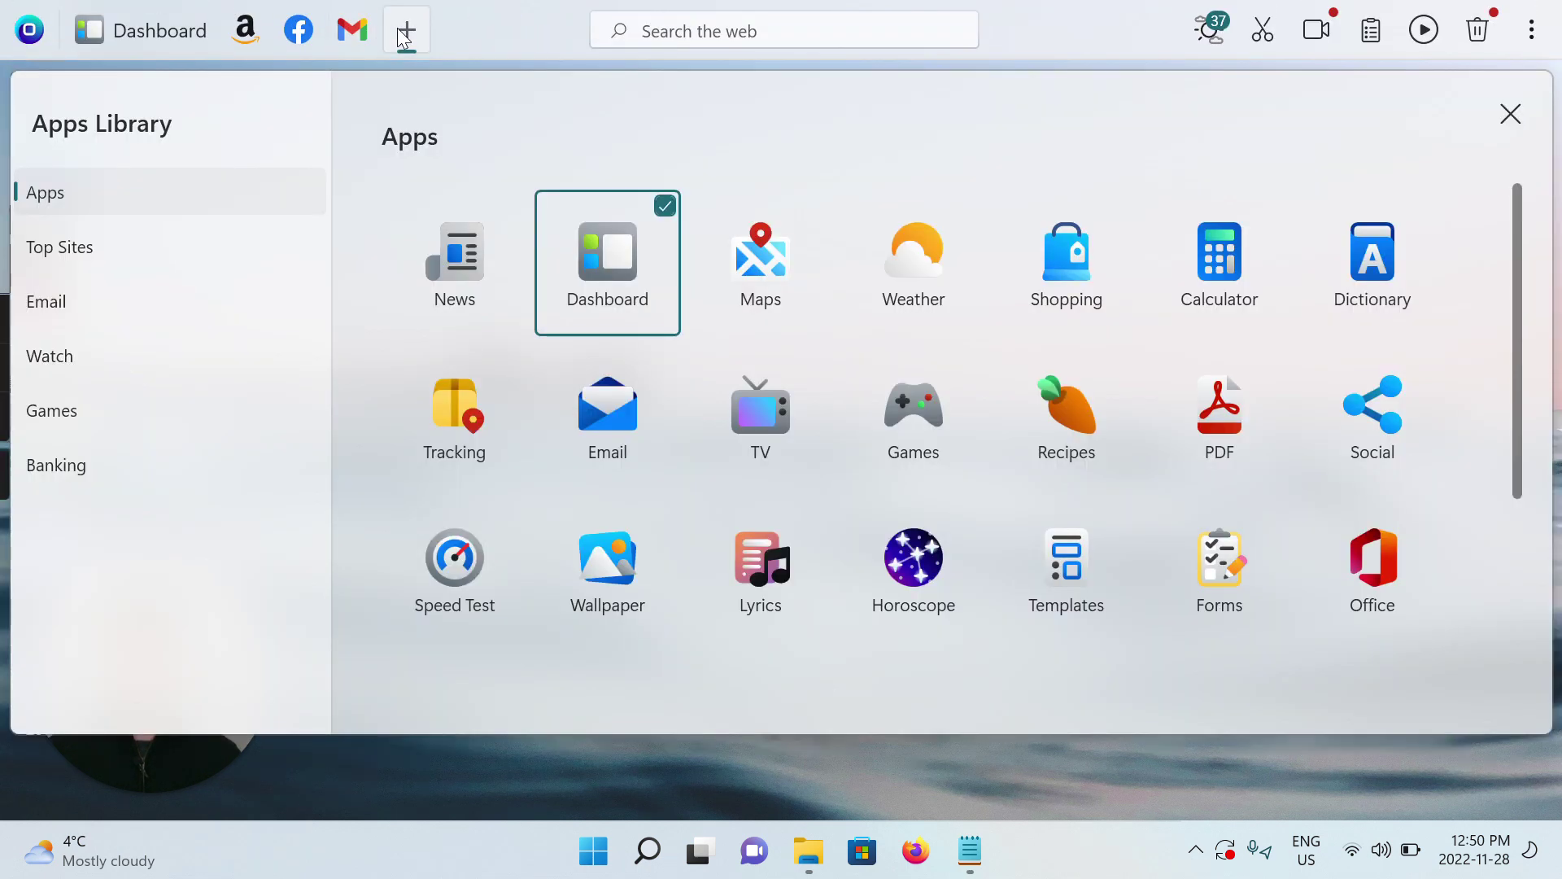
{"action": "left_click", "coordinate": [619, 31]}
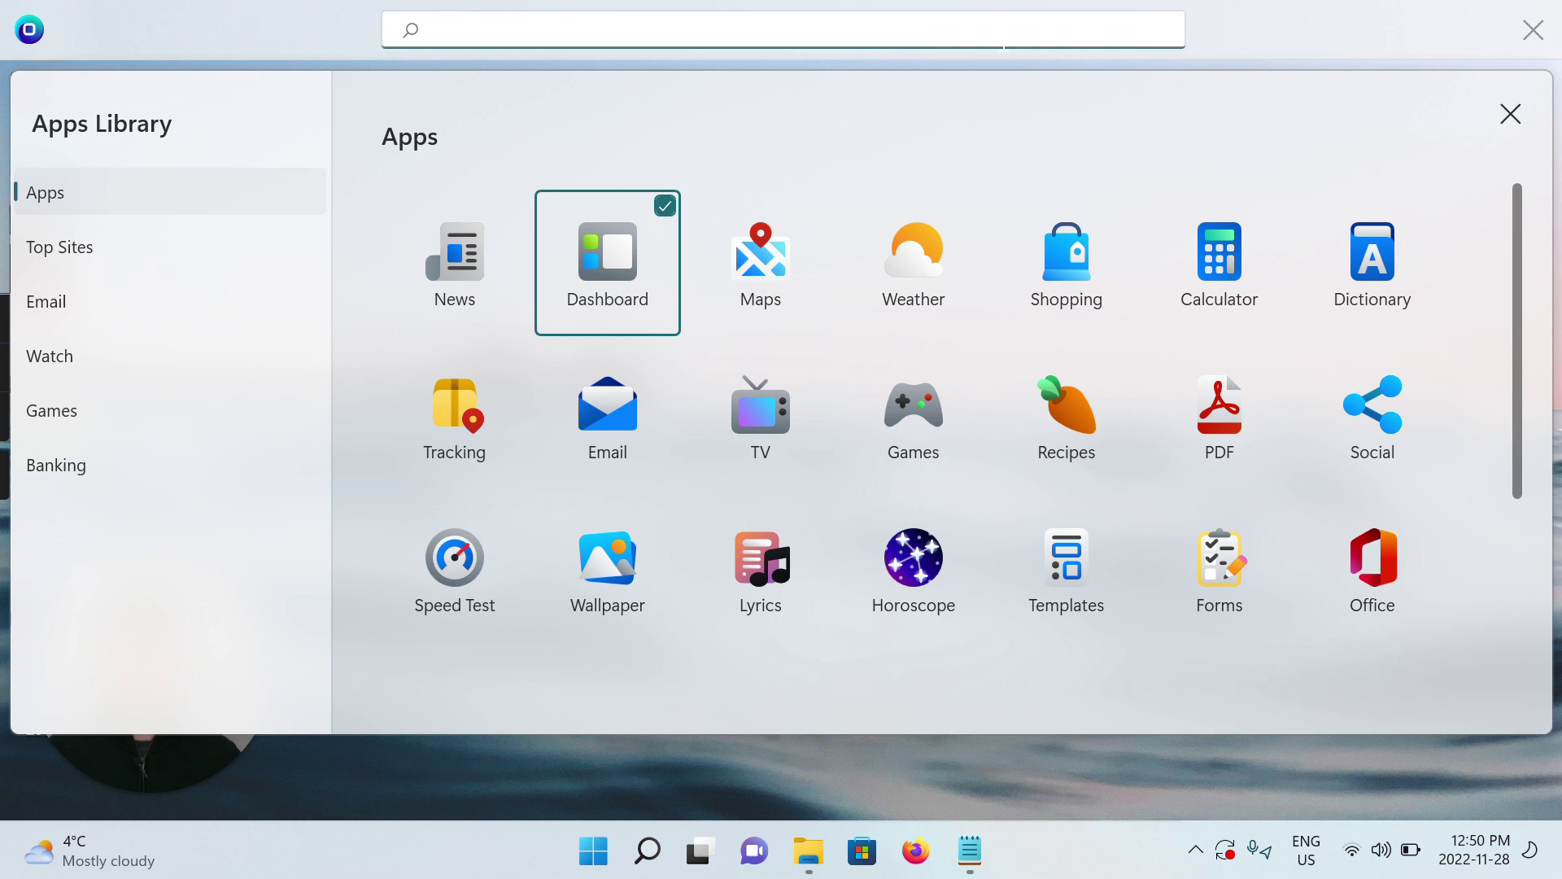
{"action": "left_click", "coordinate": [1532, 30]}
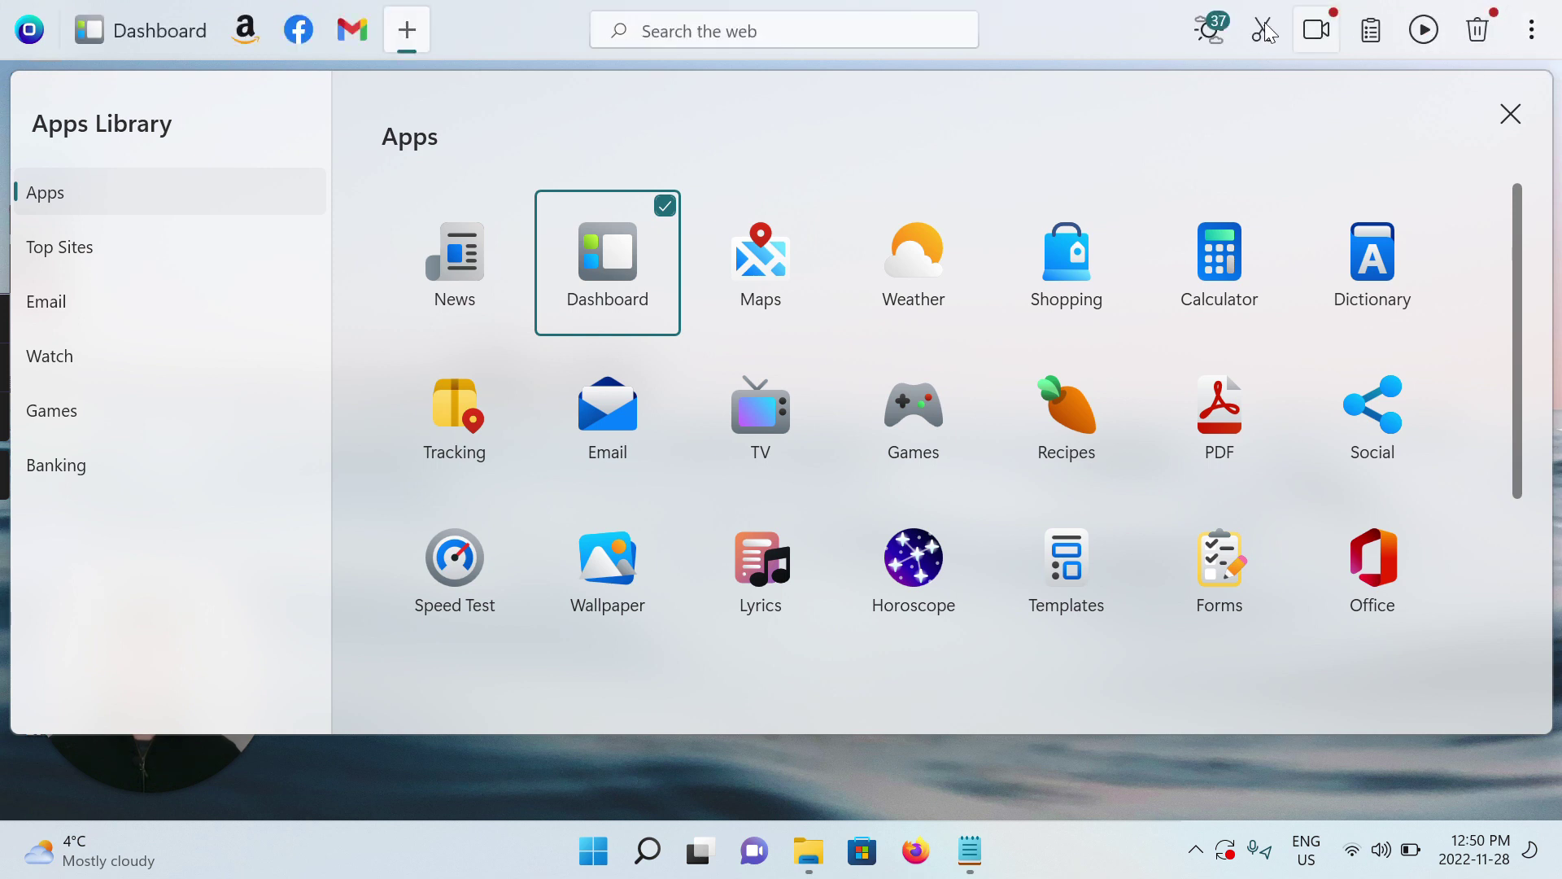
{"action": "left_click", "coordinate": [1326, 42]}
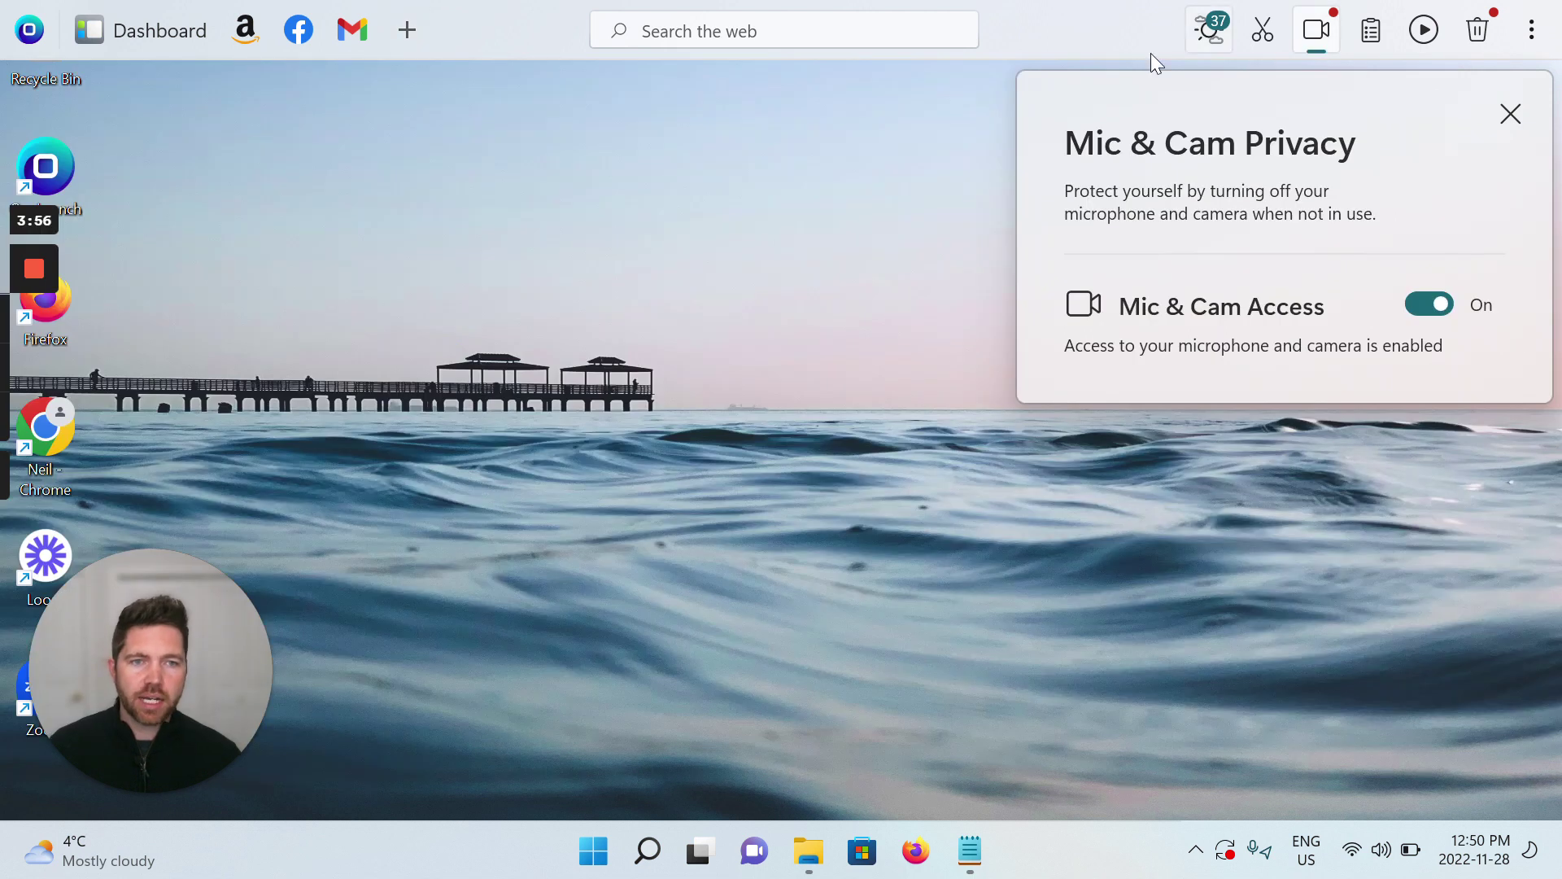
{"action": "left_click", "coordinate": [916, 100]}
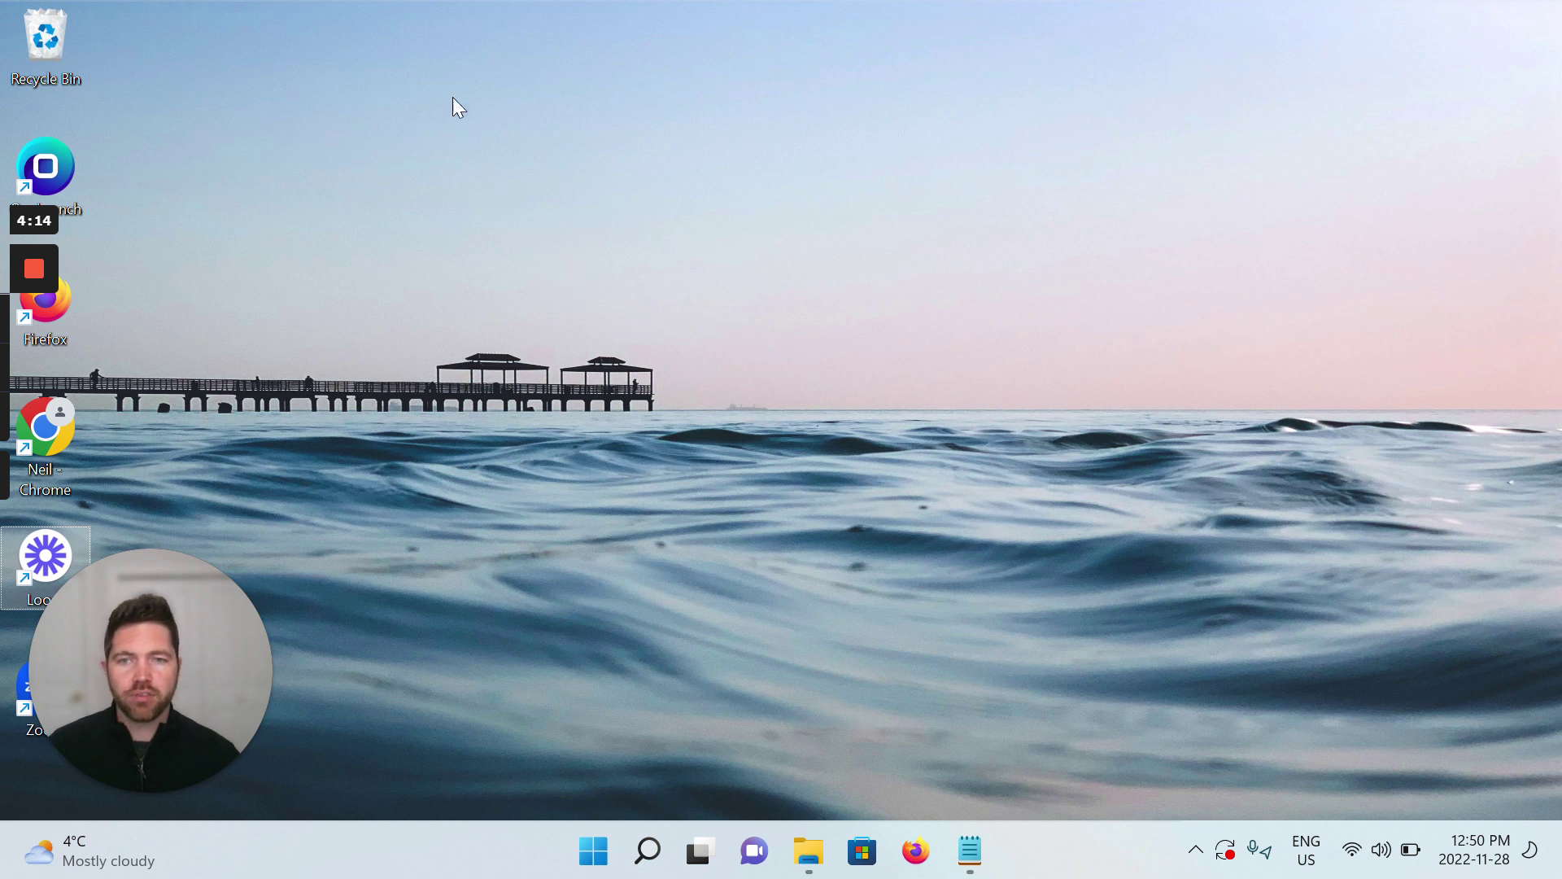
{"action": "mouse_move", "coordinate": [456, 3]}
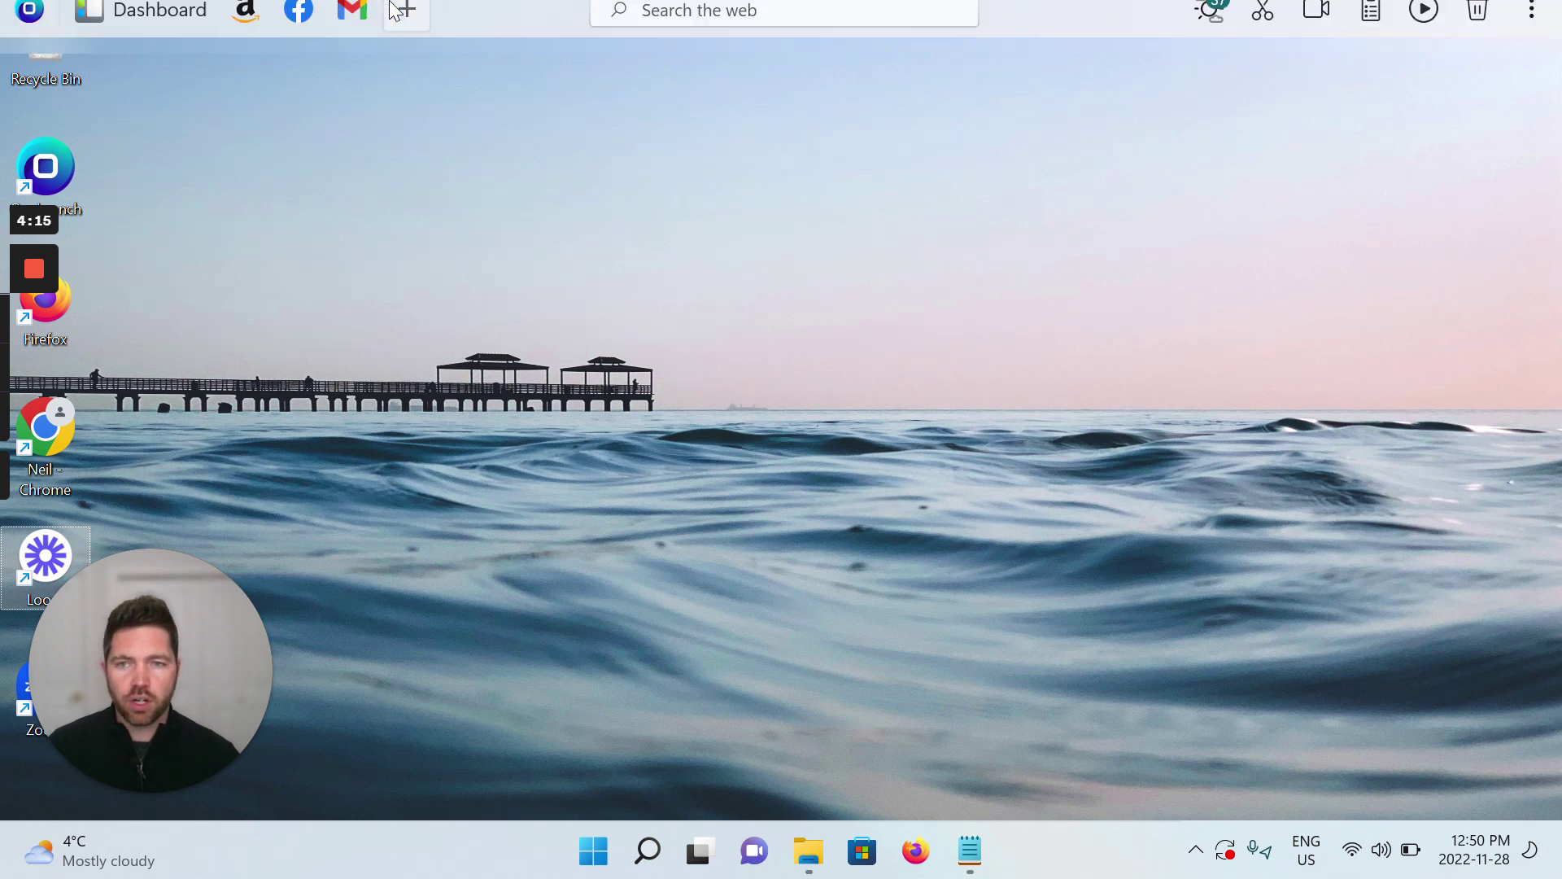
{"action": "left_click", "coordinate": [195, 28]}
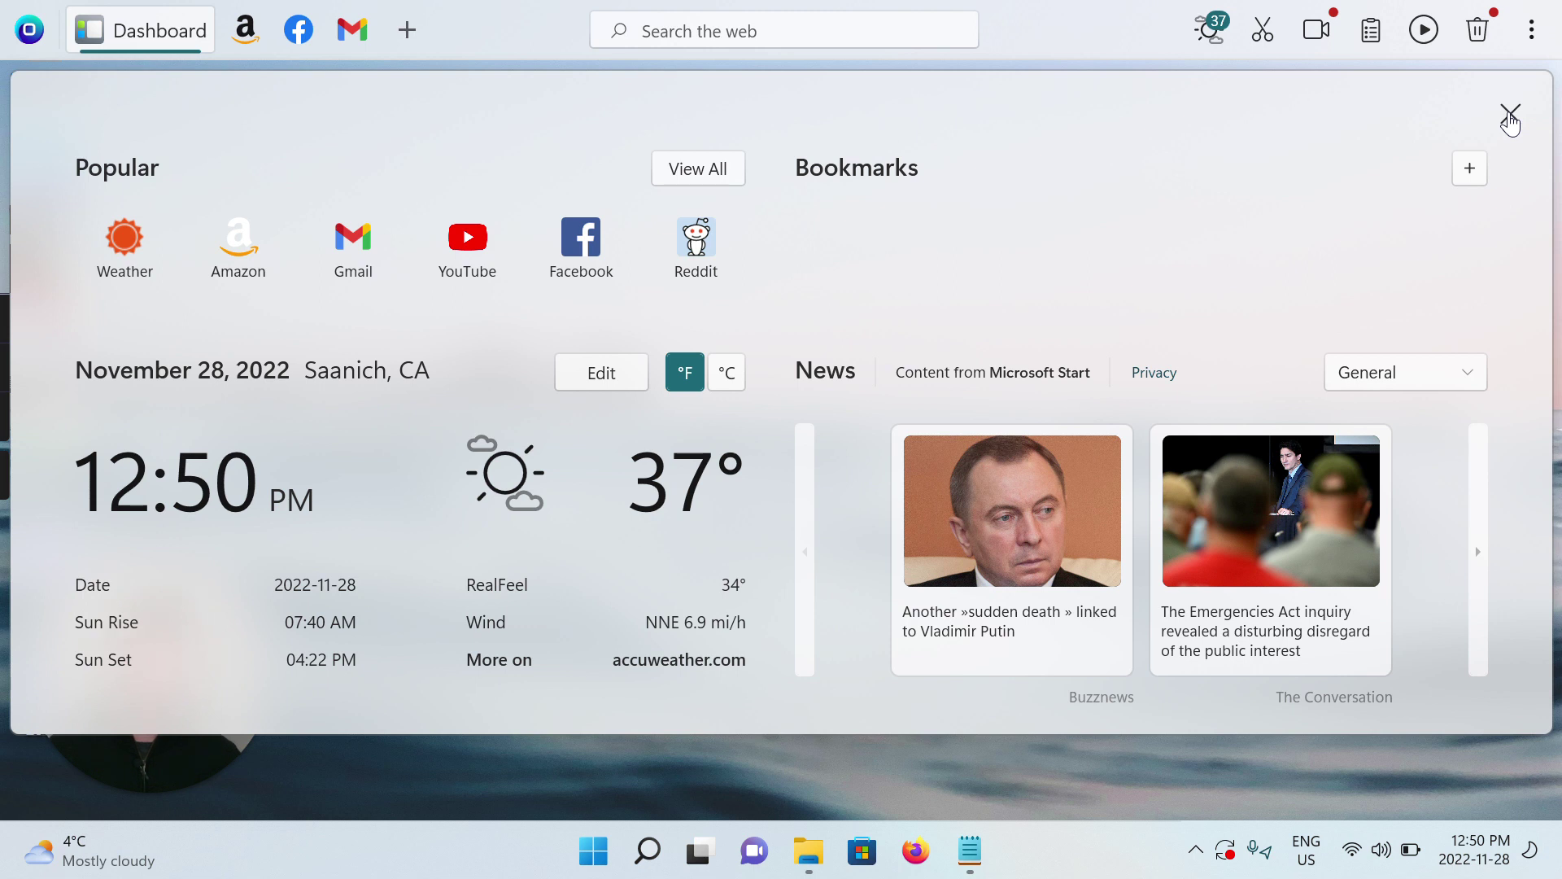
{"action": "left_click", "coordinate": [1510, 119]}
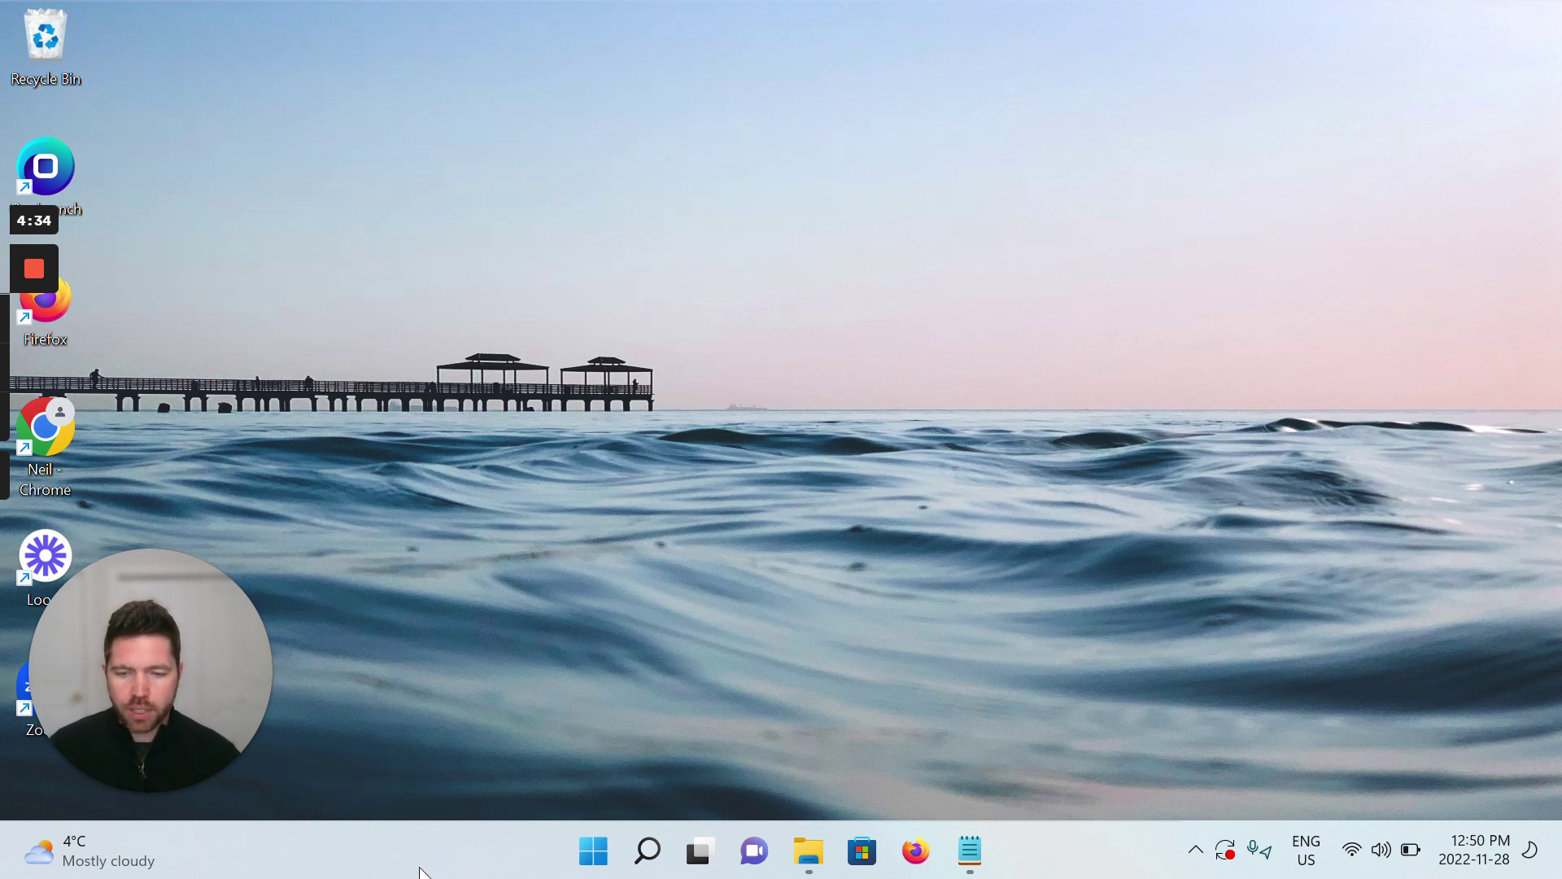
- Check 'Automatically hide the taskbar' under Taskbar behaviors in Windows taskbar settings, then close Settings
{"action": "right_click", "coordinate": [408, 840]}
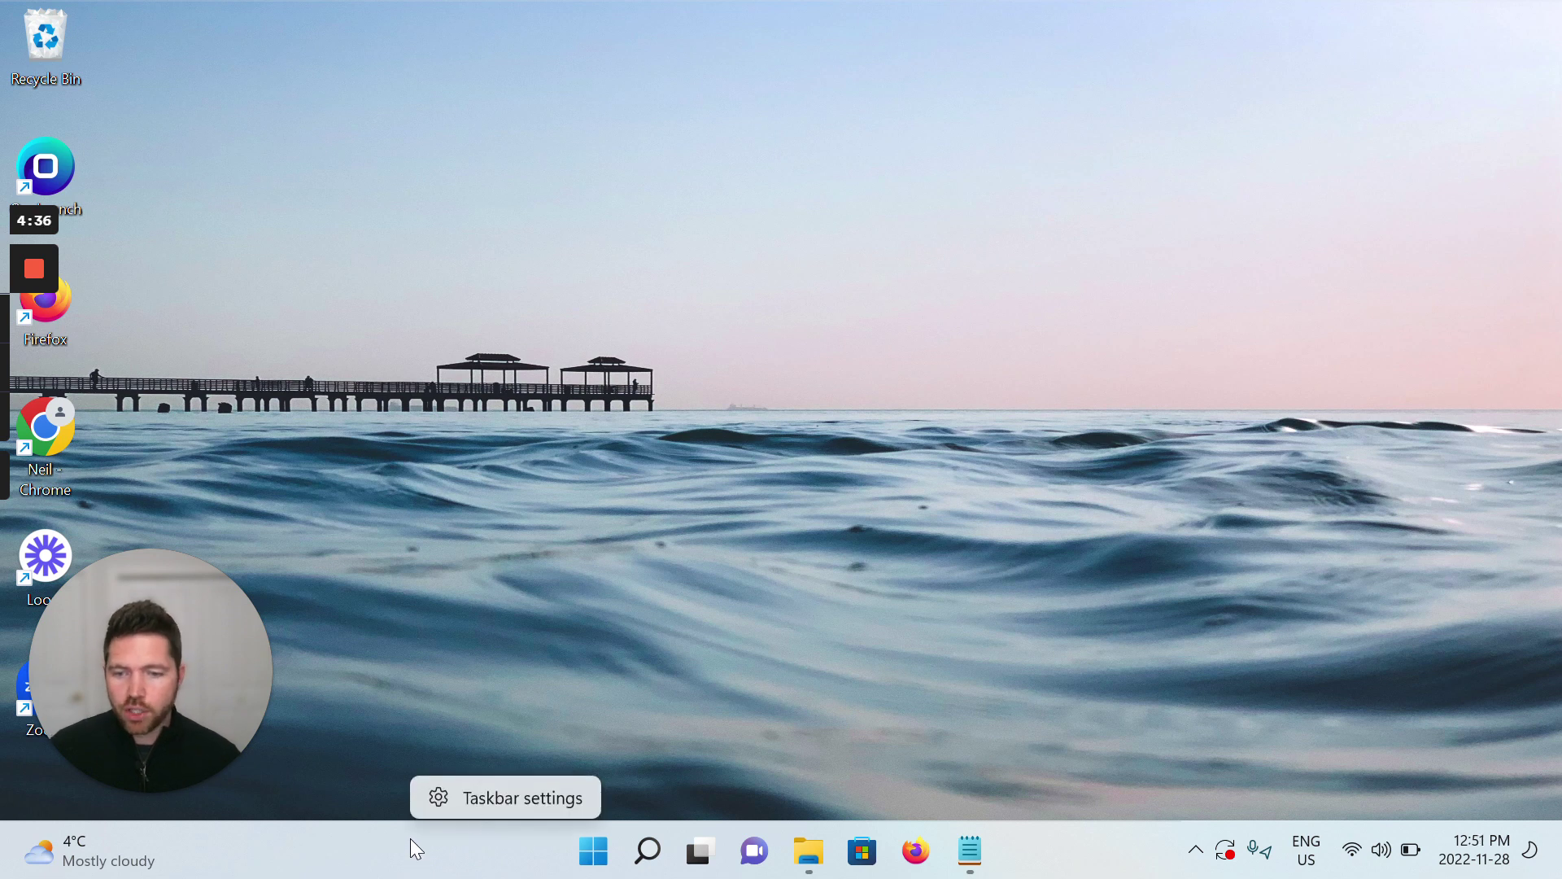
{"action": "left_click", "coordinate": [515, 794]}
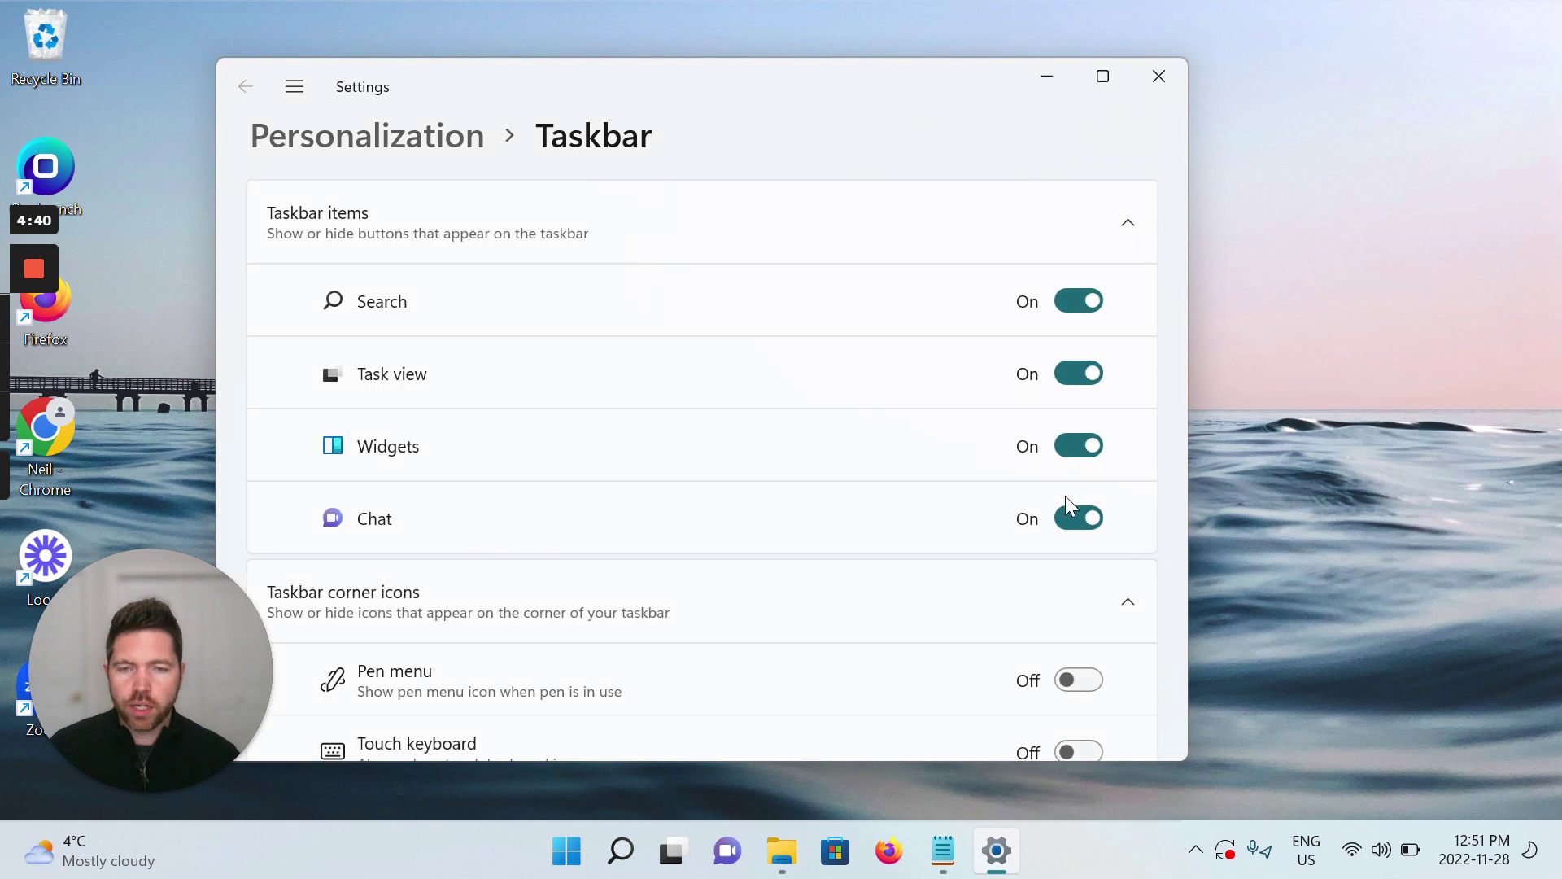
{"action": "scroll", "coordinate": [869, 354], "scroll_direction": "down", "scroll_amount": 3}
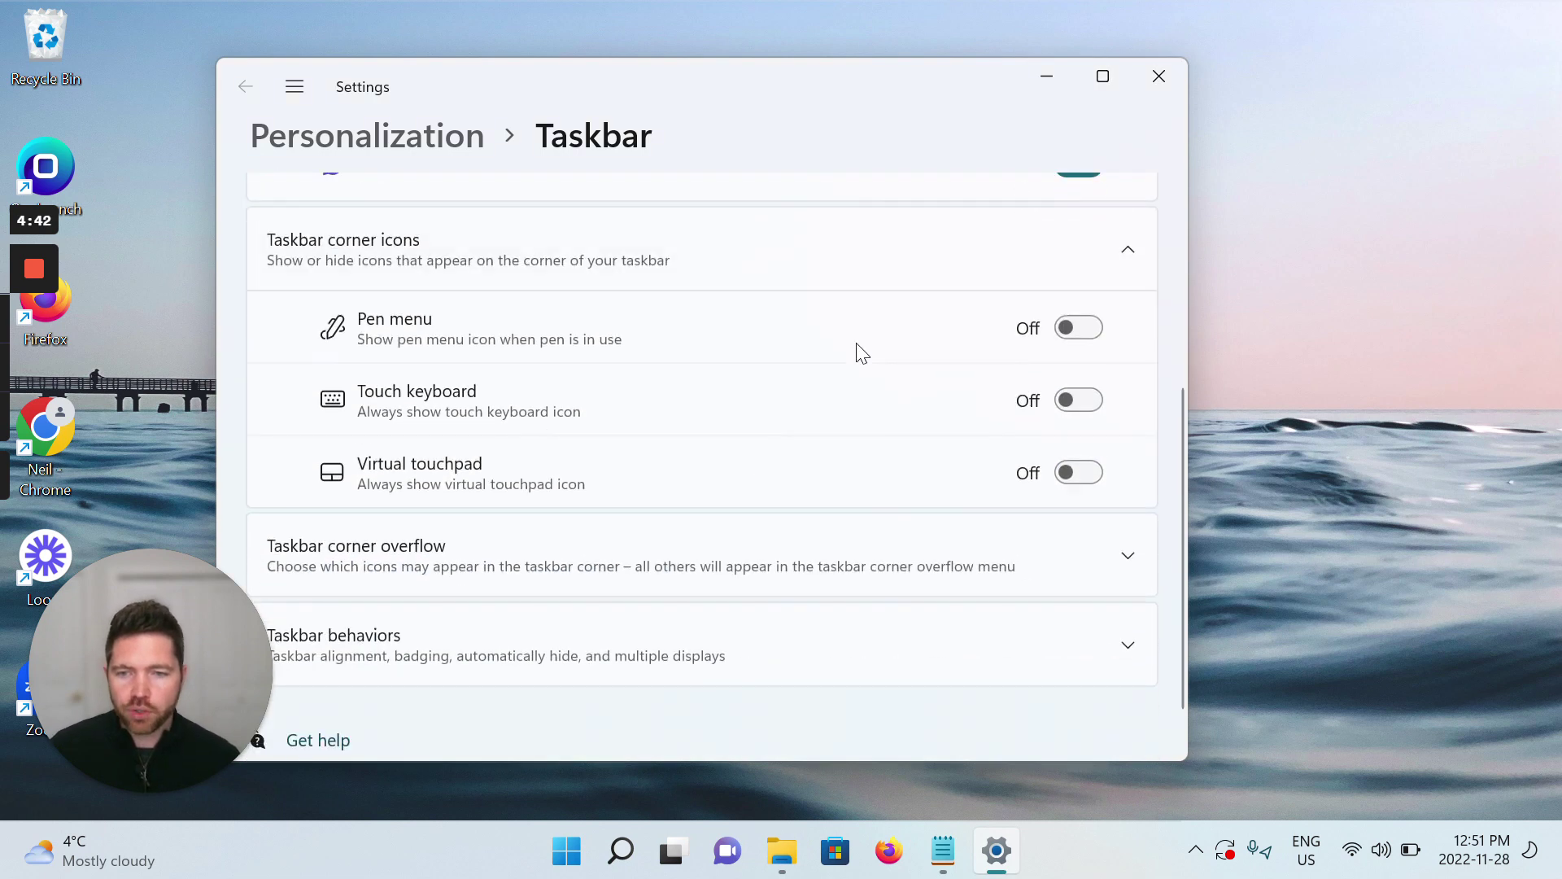
{"action": "scroll", "coordinate": [863, 354], "scroll_direction": "down", "scroll_amount": 1}
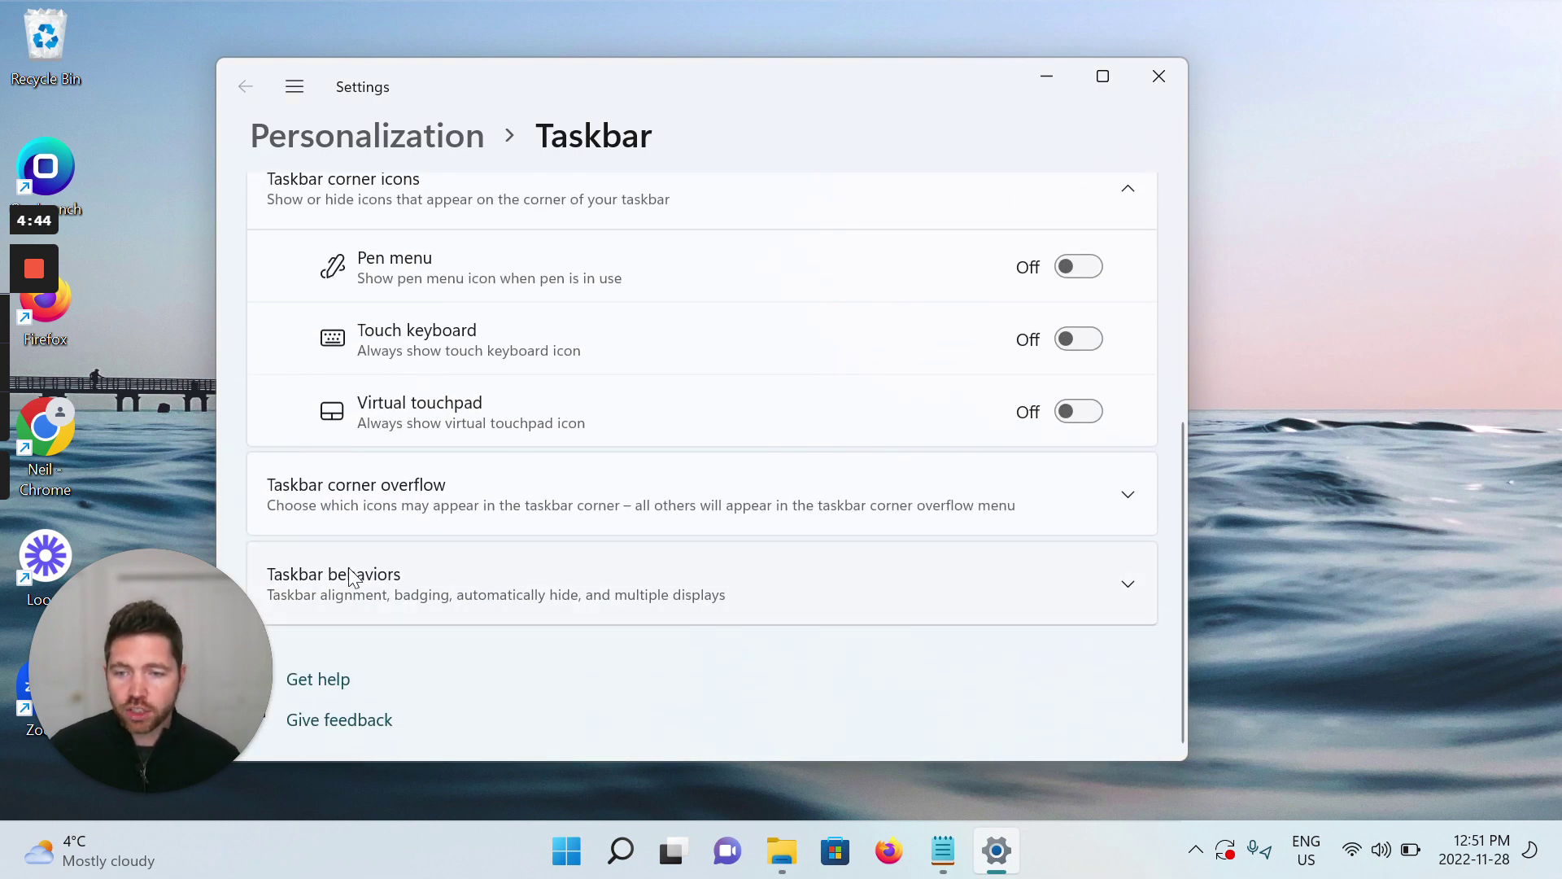
{"action": "left_click", "coordinate": [1128, 584]}
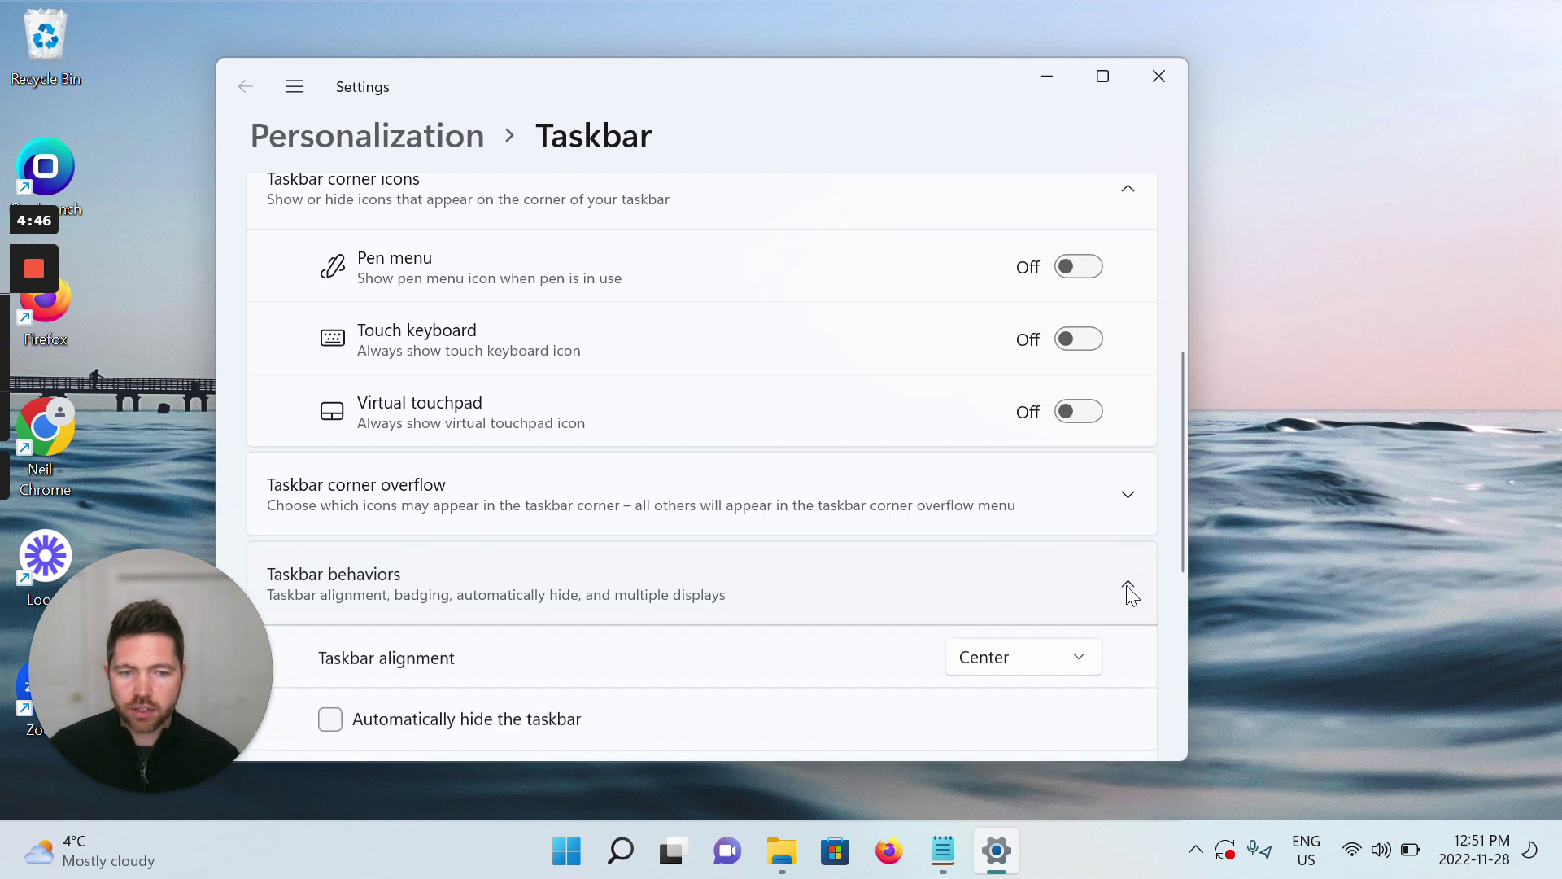
{"action": "scroll", "coordinate": [887, 525], "scroll_direction": "down", "scroll_amount": 3}
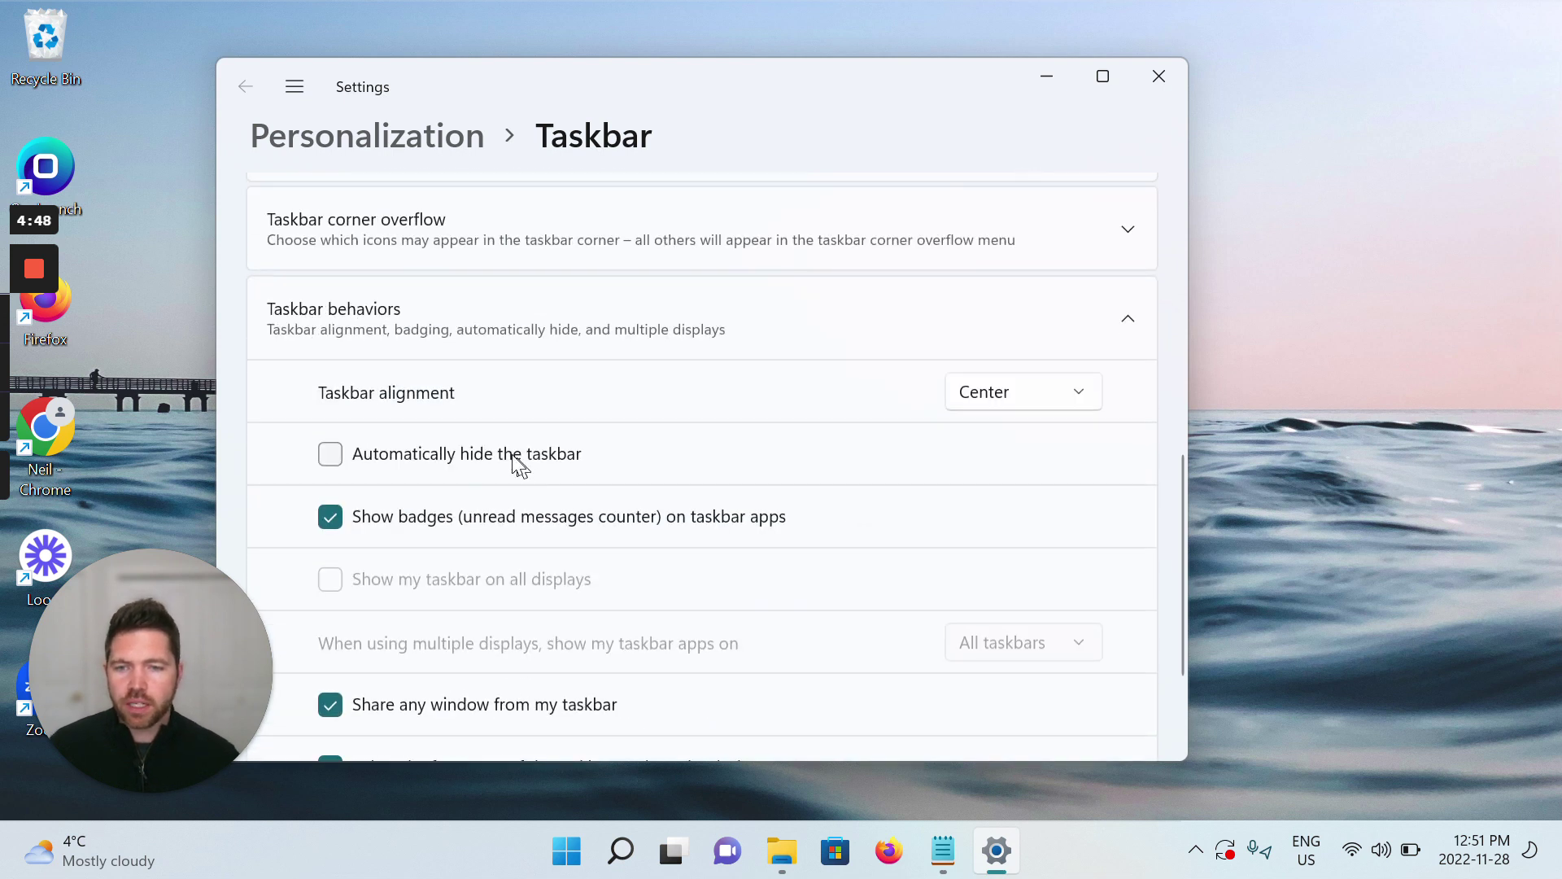
{"action": "left_click", "coordinate": [464, 454]}
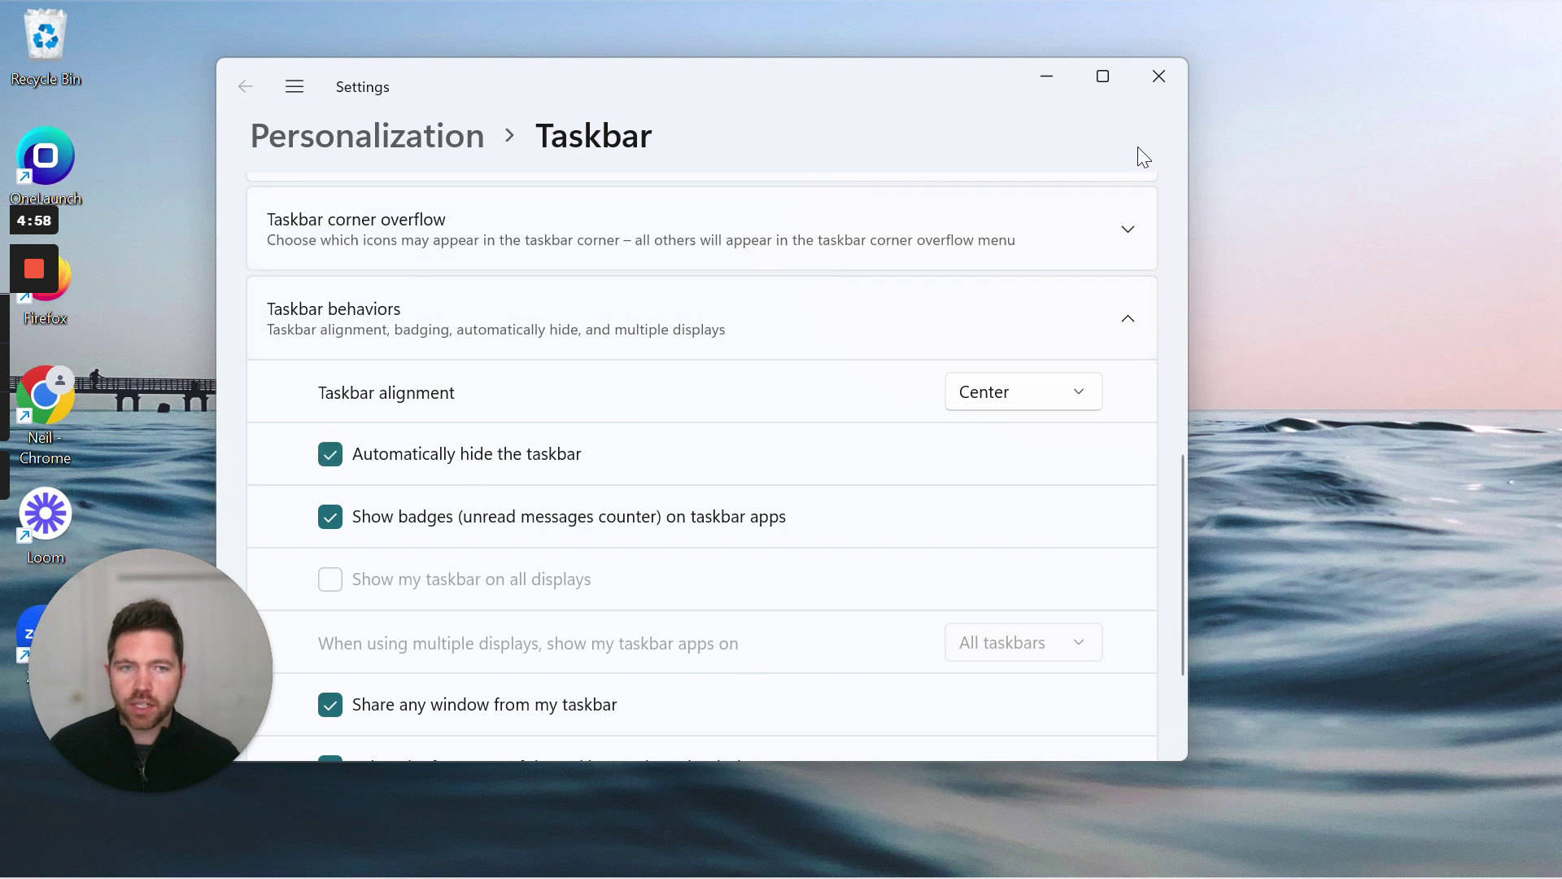
{"action": "left_click", "coordinate": [1148, 70]}
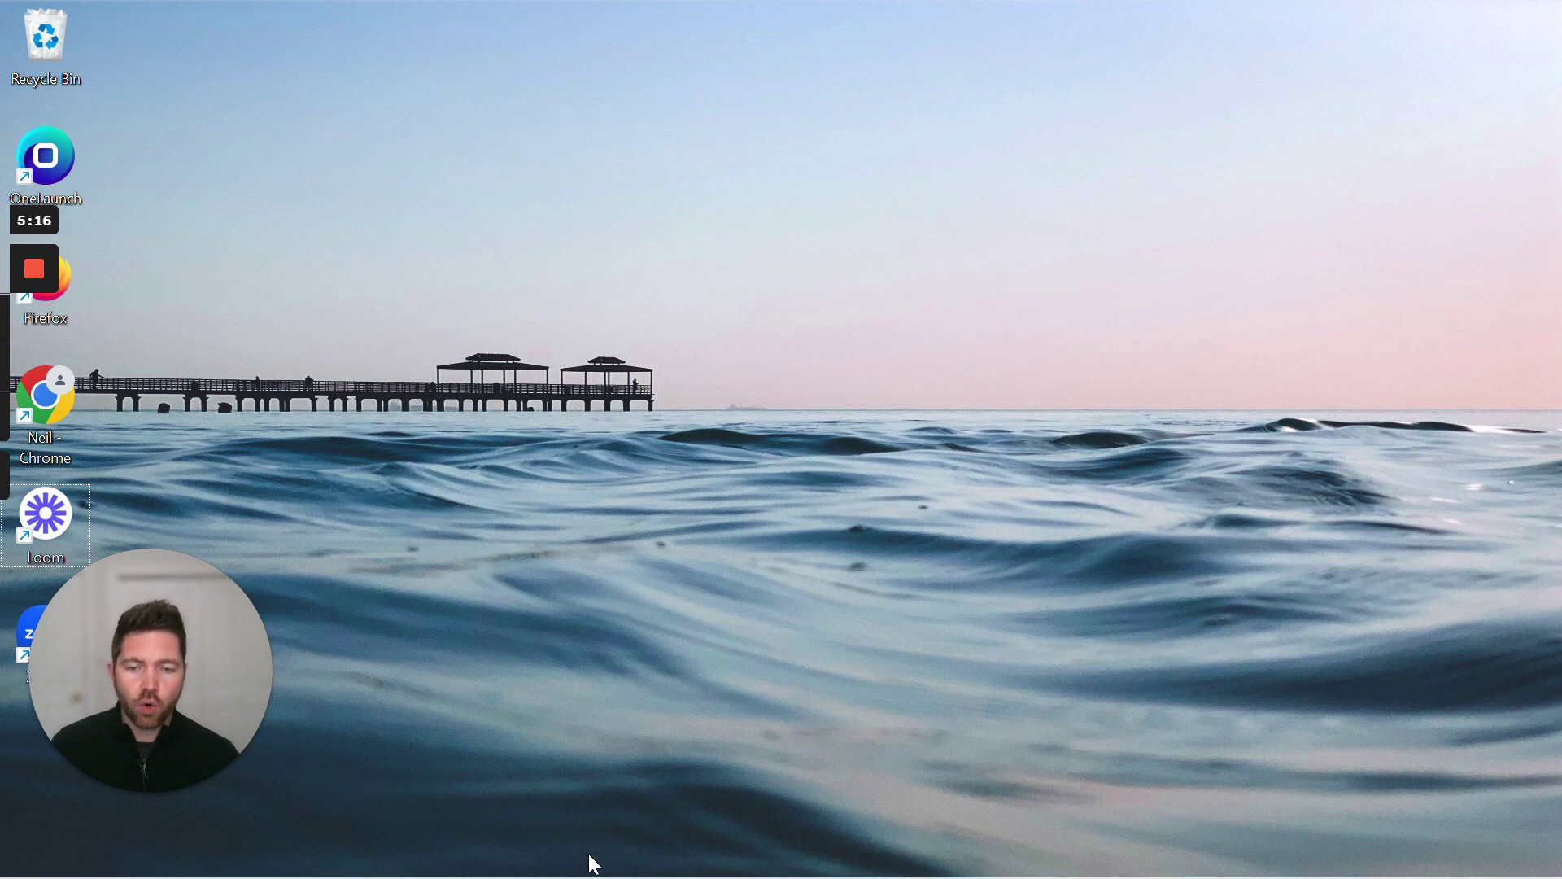
{"action": "mouse_move", "coordinate": [592, 876]}
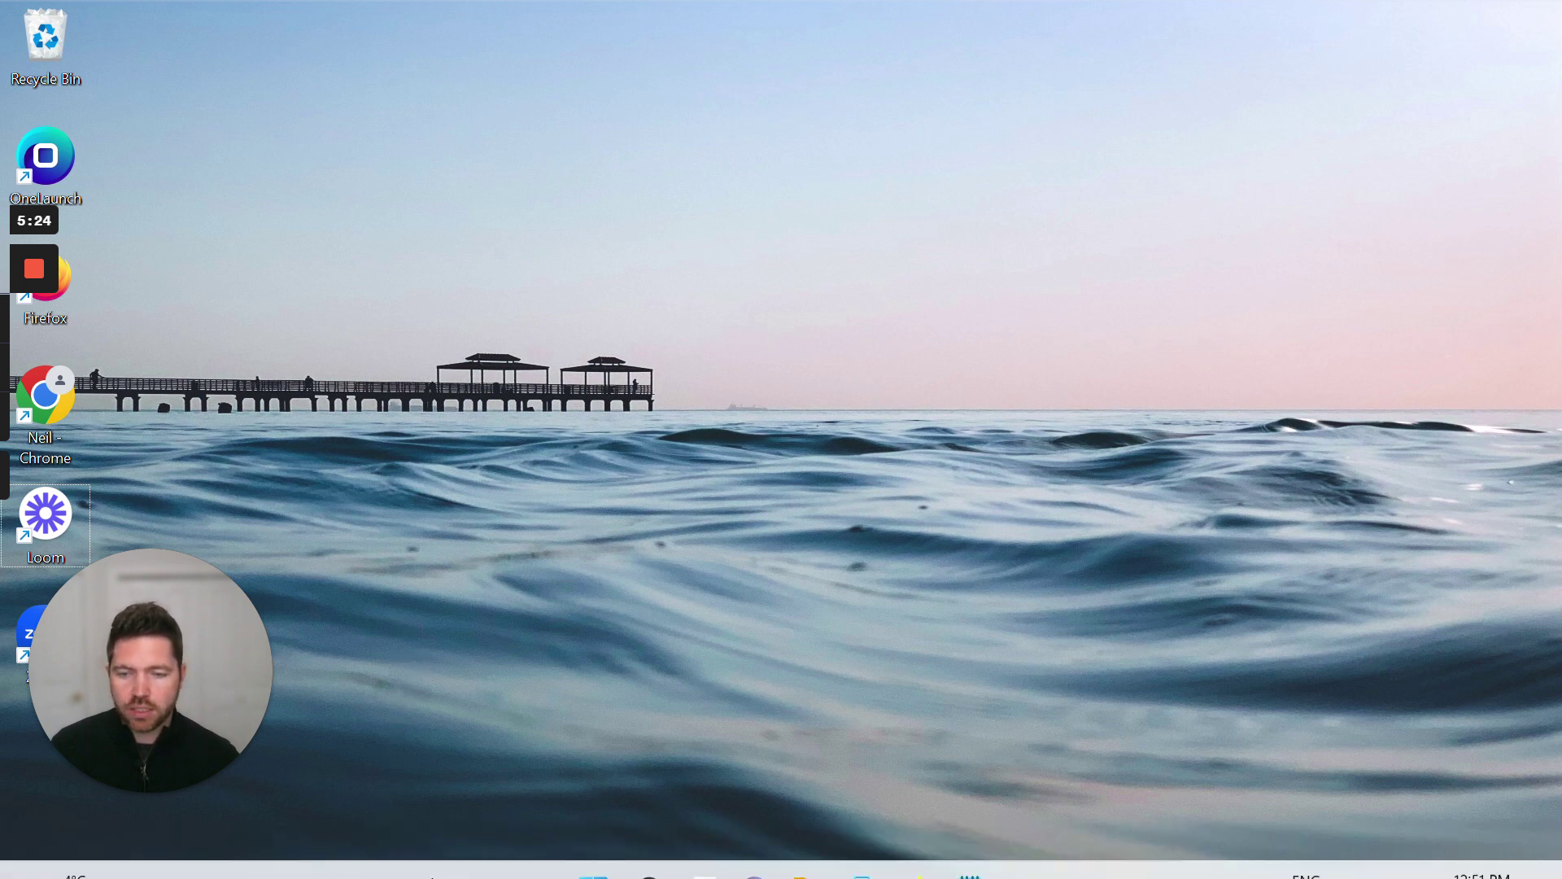
{"action": "left_click", "coordinate": [593, 851]}
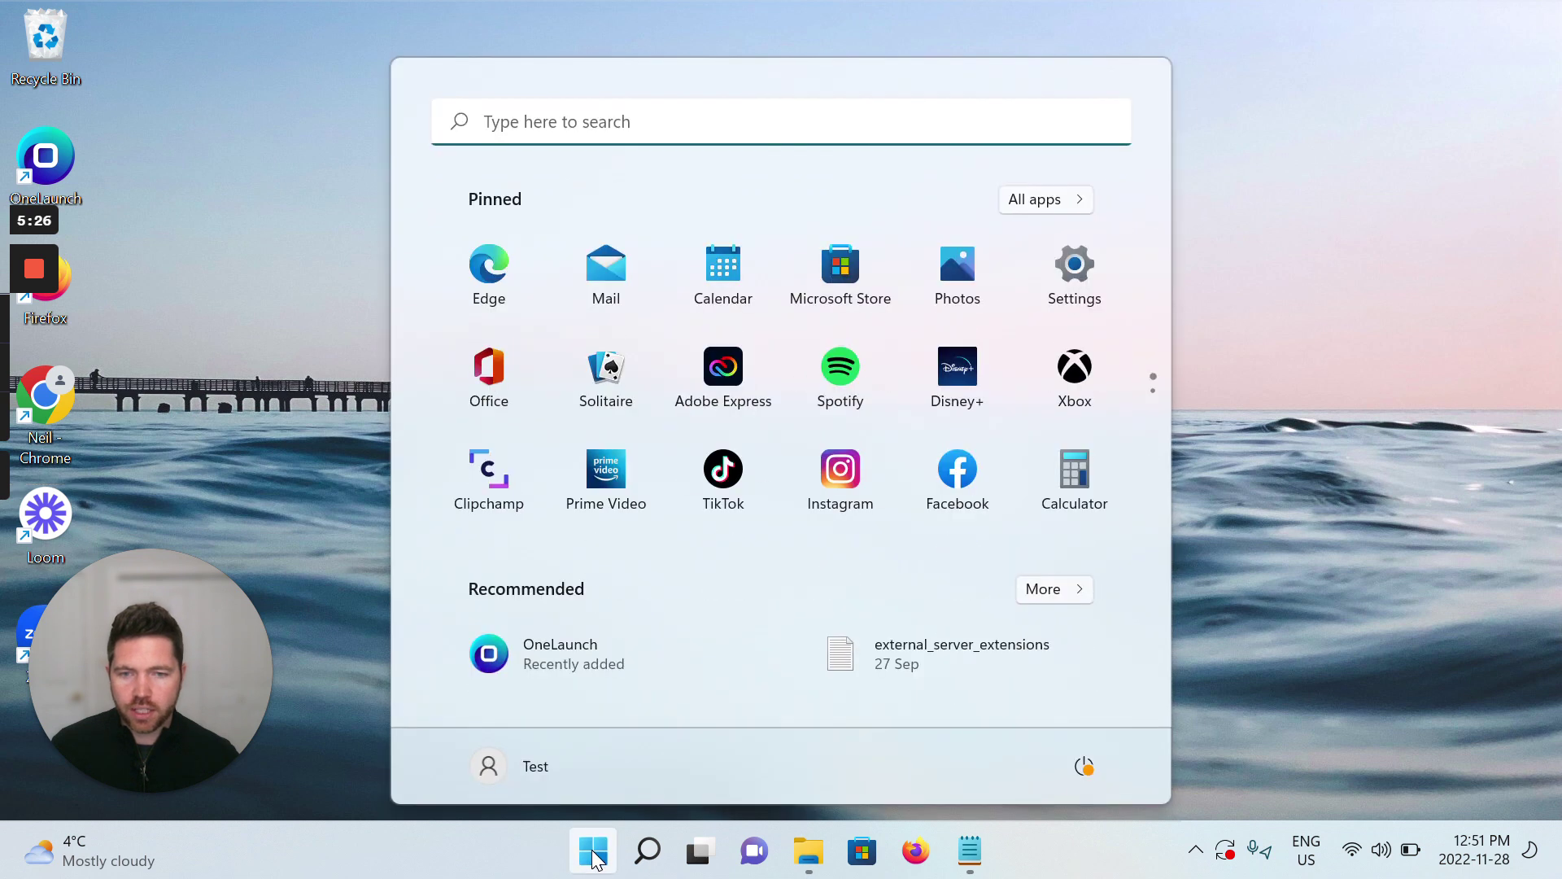
{"action": "key", "text": "Escape"}
{"action": "mouse_move", "coordinate": [399, 5]}
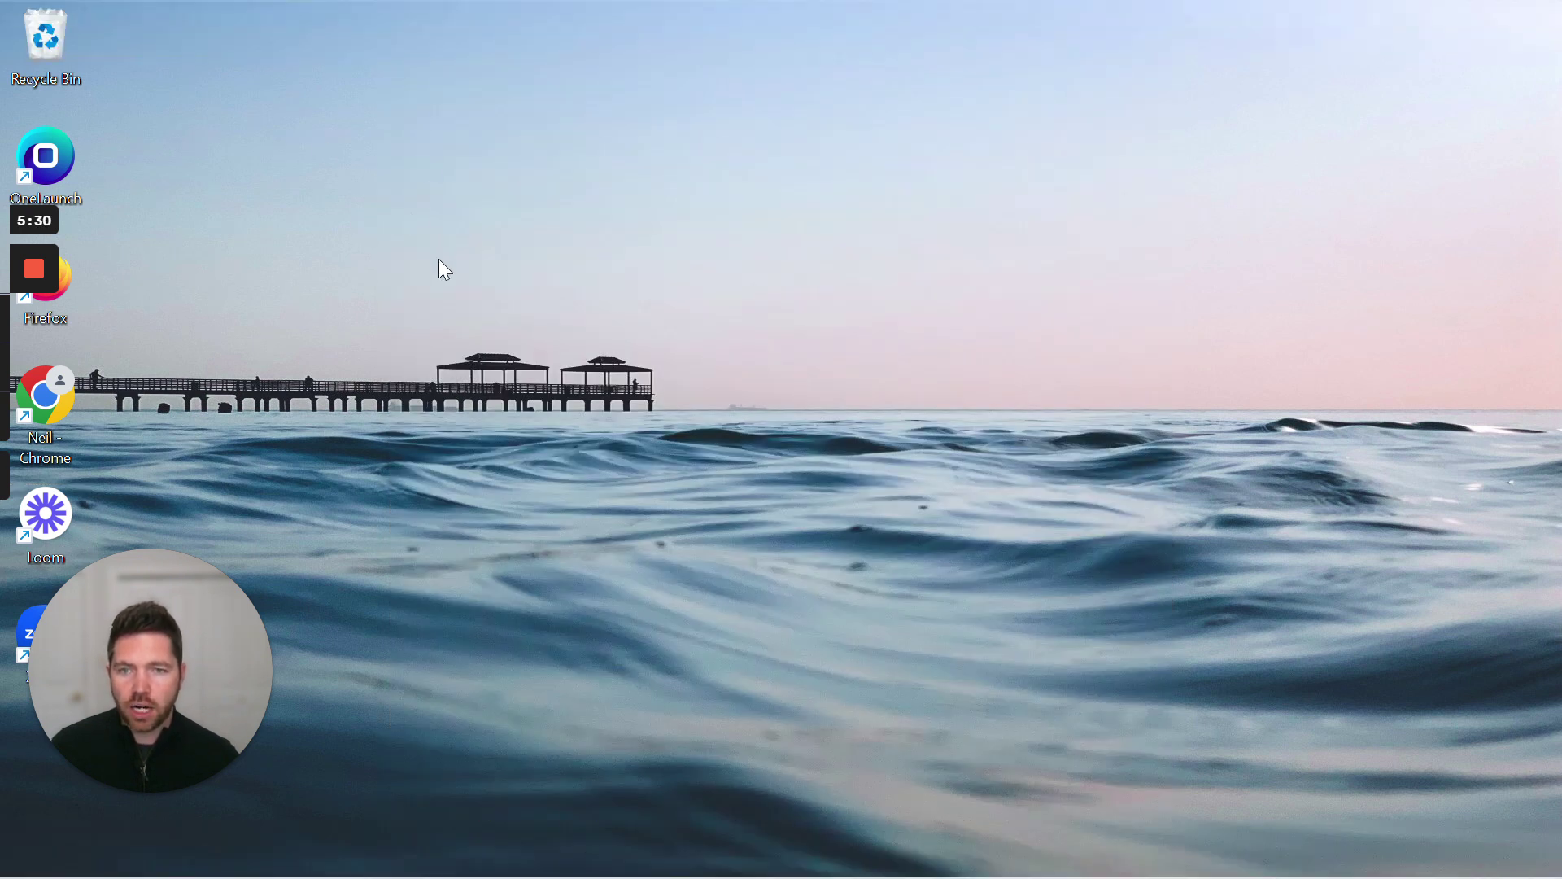
{"action": "mouse_move", "coordinate": [468, 9]}
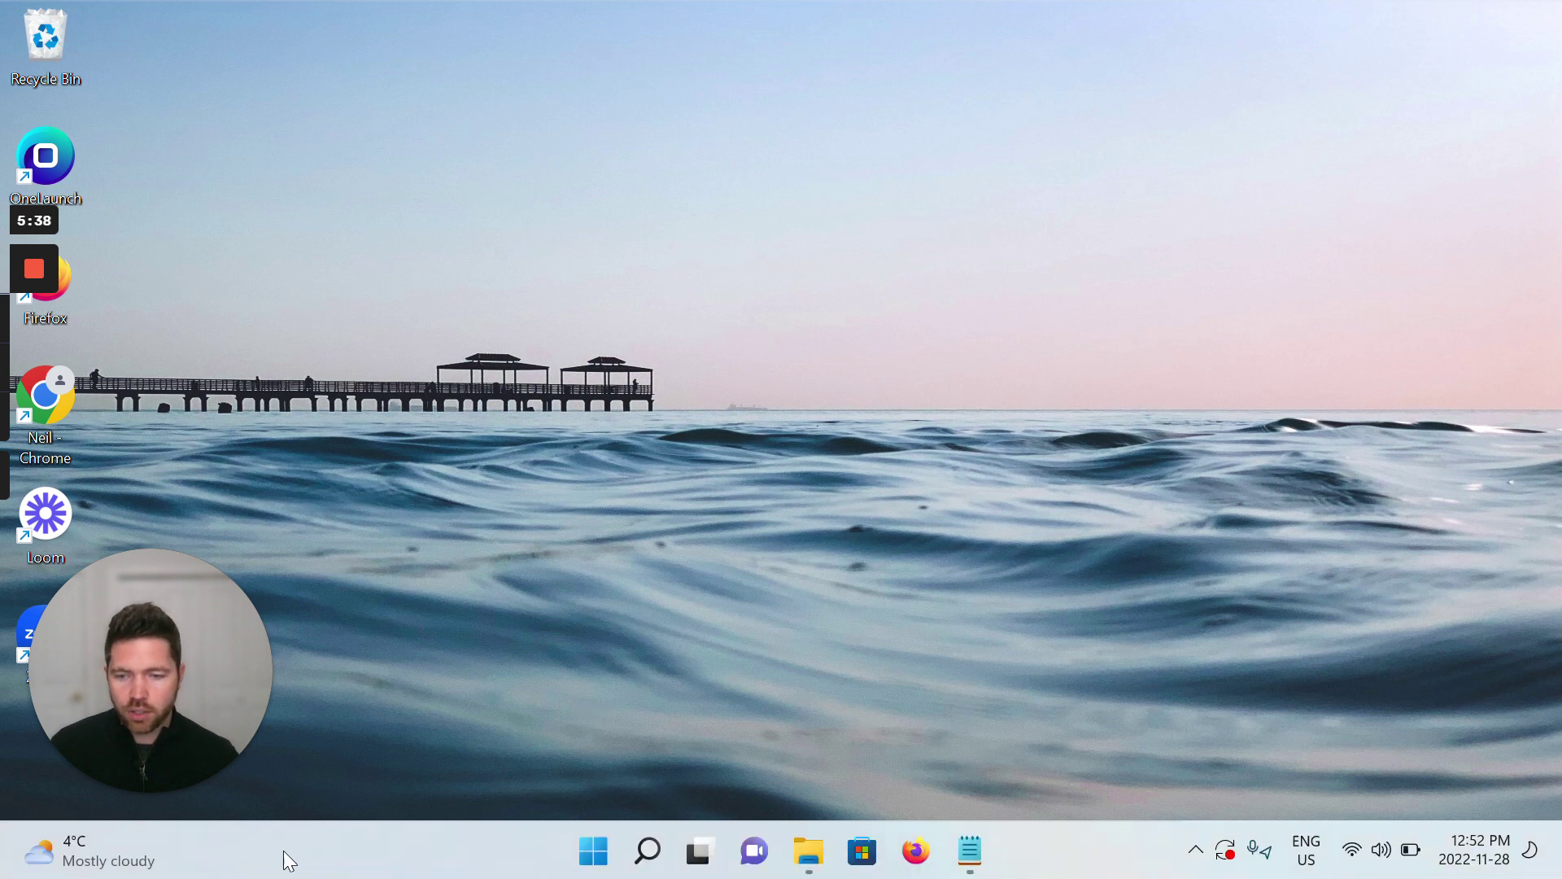
- Uncheck 'Automatically hide the taskbar' under Taskbar behaviors, then close Windows Settings
{"action": "right_click", "coordinate": [283, 851]}
{"action": "left_click", "coordinate": [362, 822]}
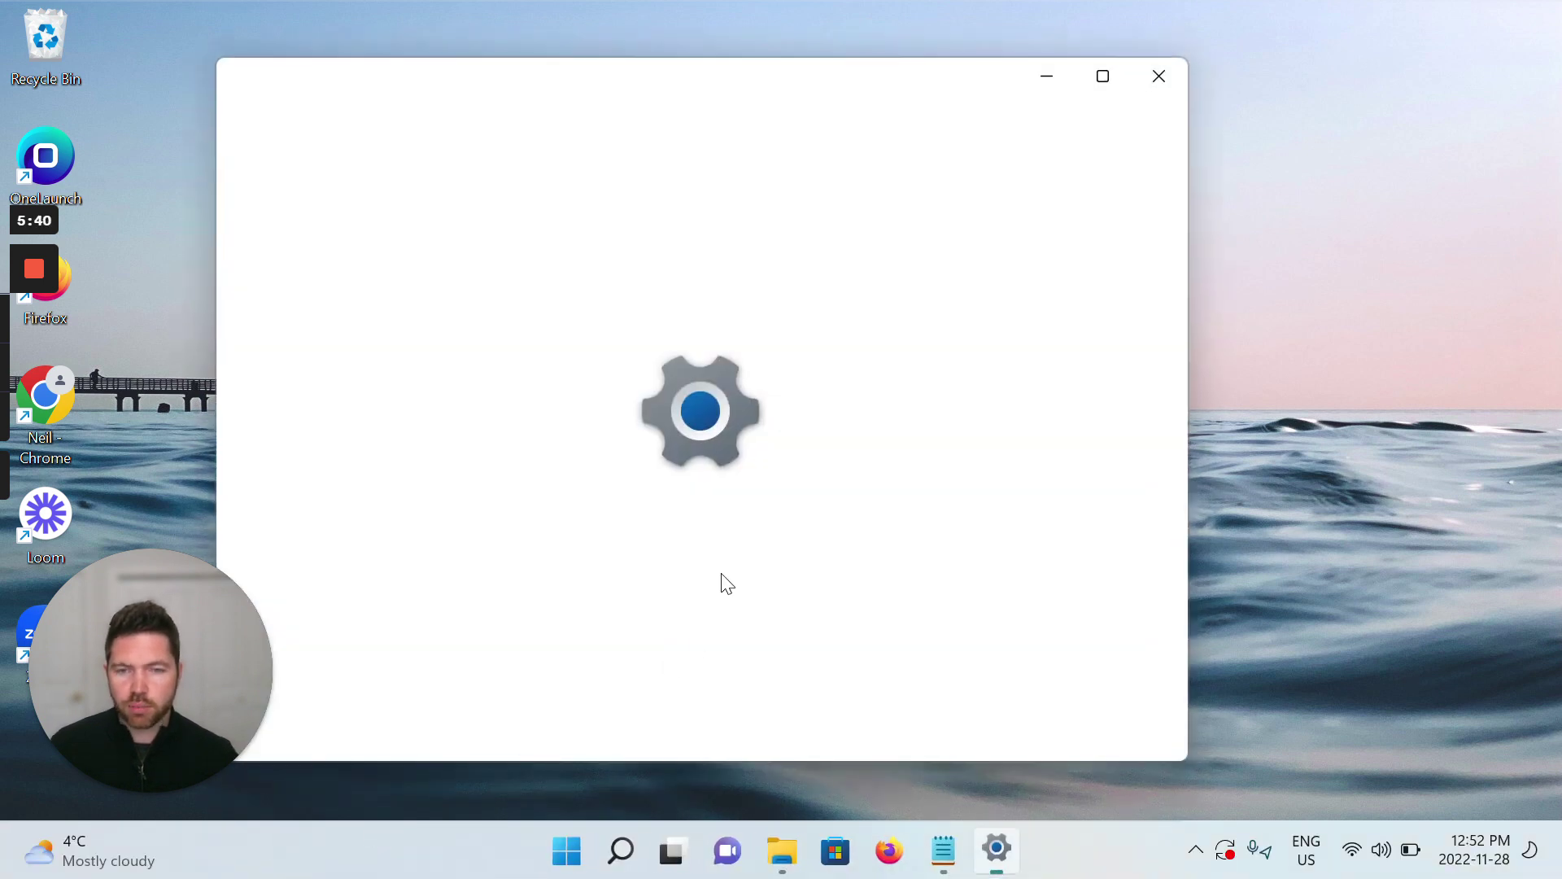
{"action": "scroll", "coordinate": [803, 398], "scroll_direction": "down", "scroll_amount": 5}
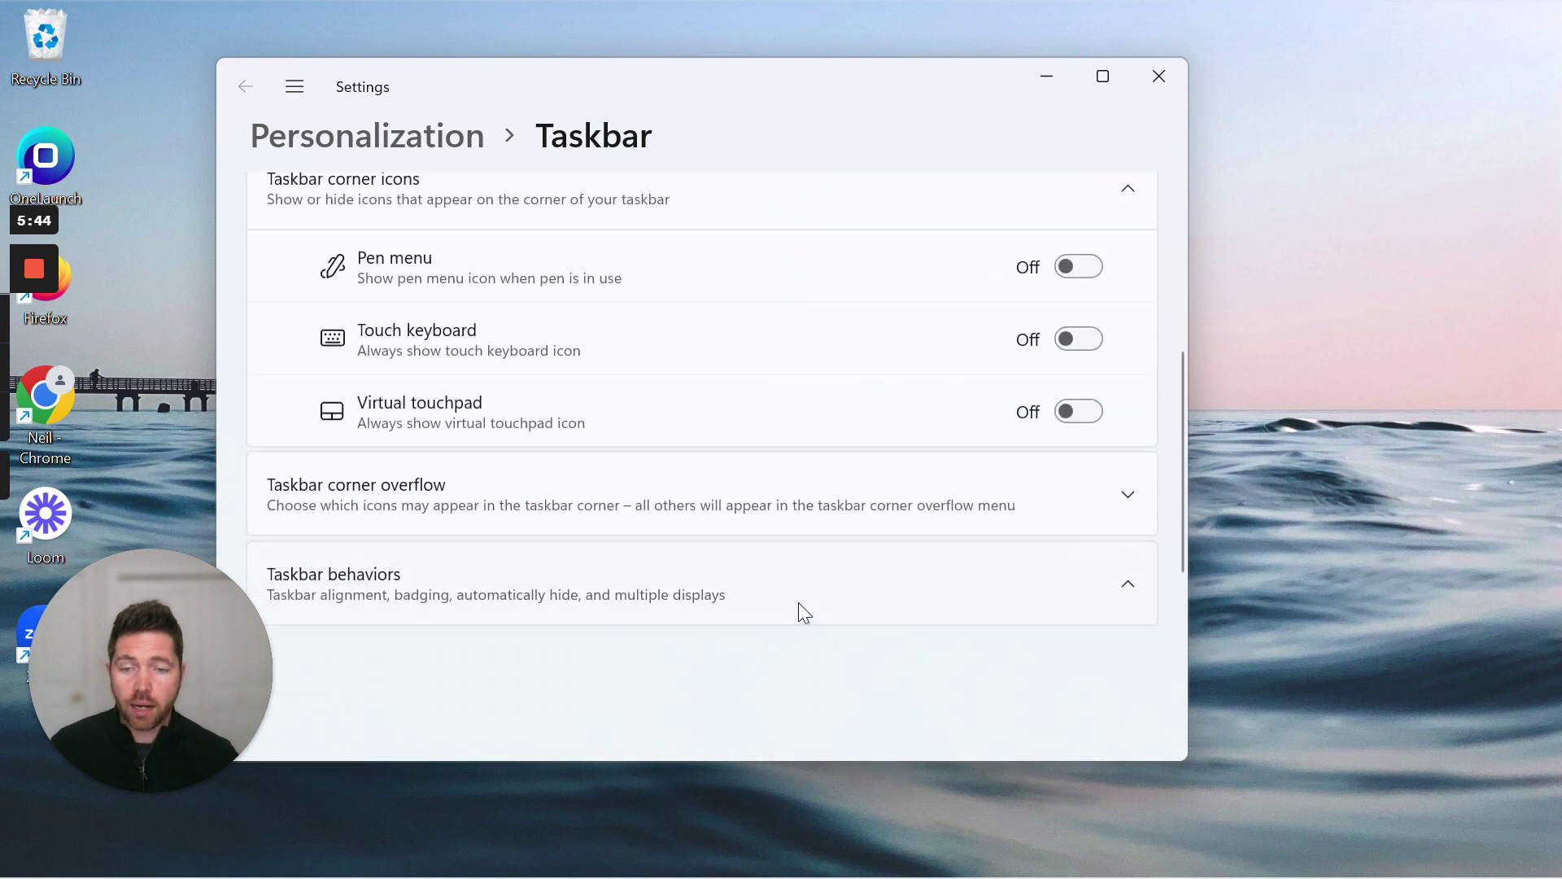
{"action": "left_click", "coordinate": [798, 604]}
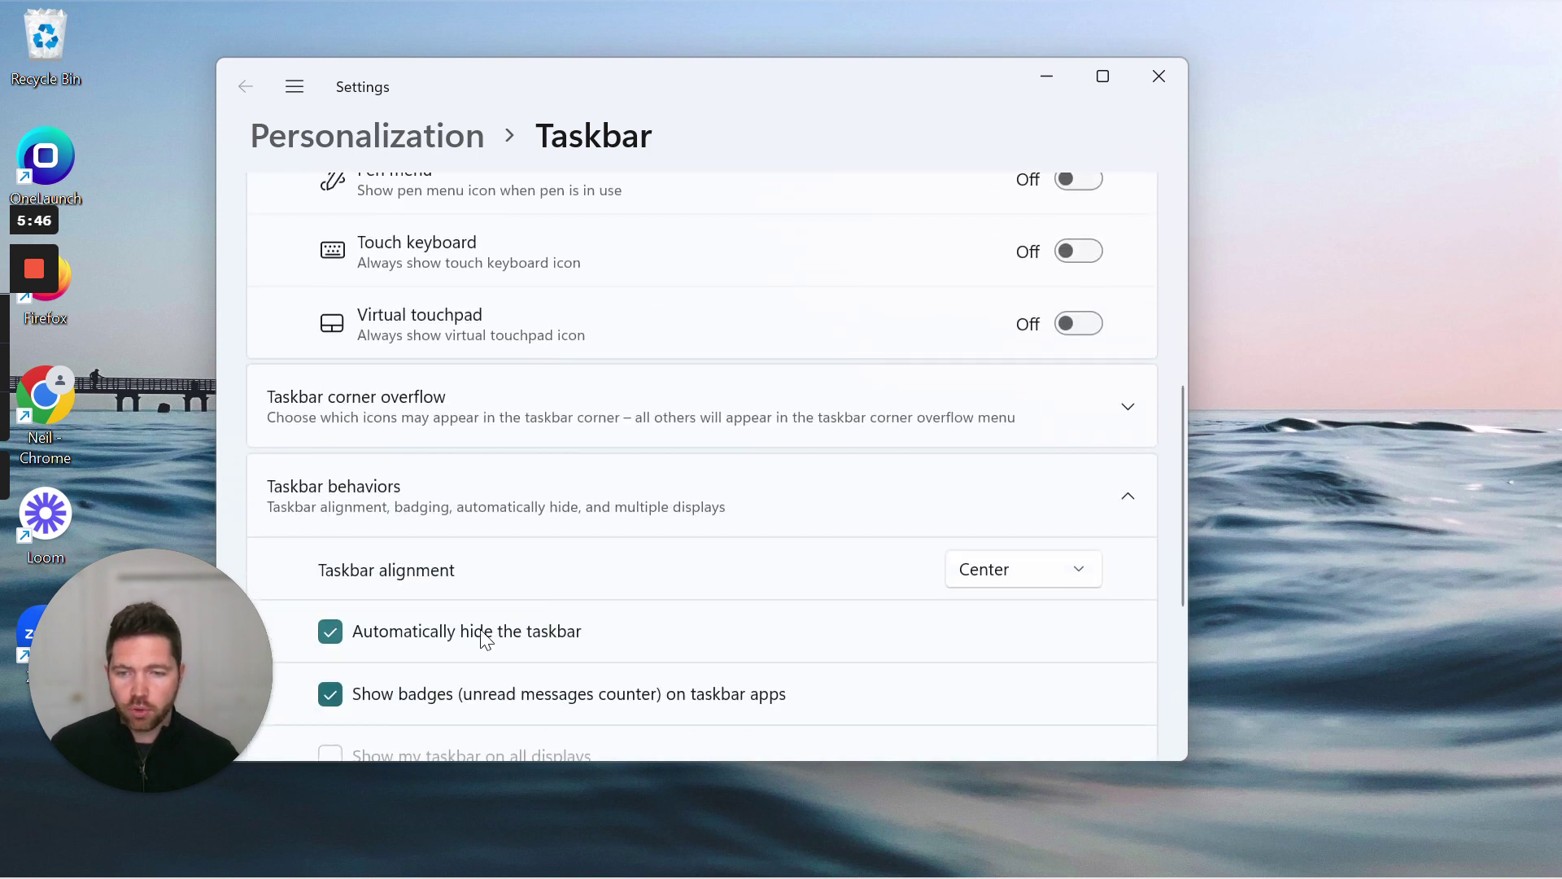
{"action": "left_click", "coordinate": [480, 634]}
{"action": "left_click", "coordinate": [482, 639]}
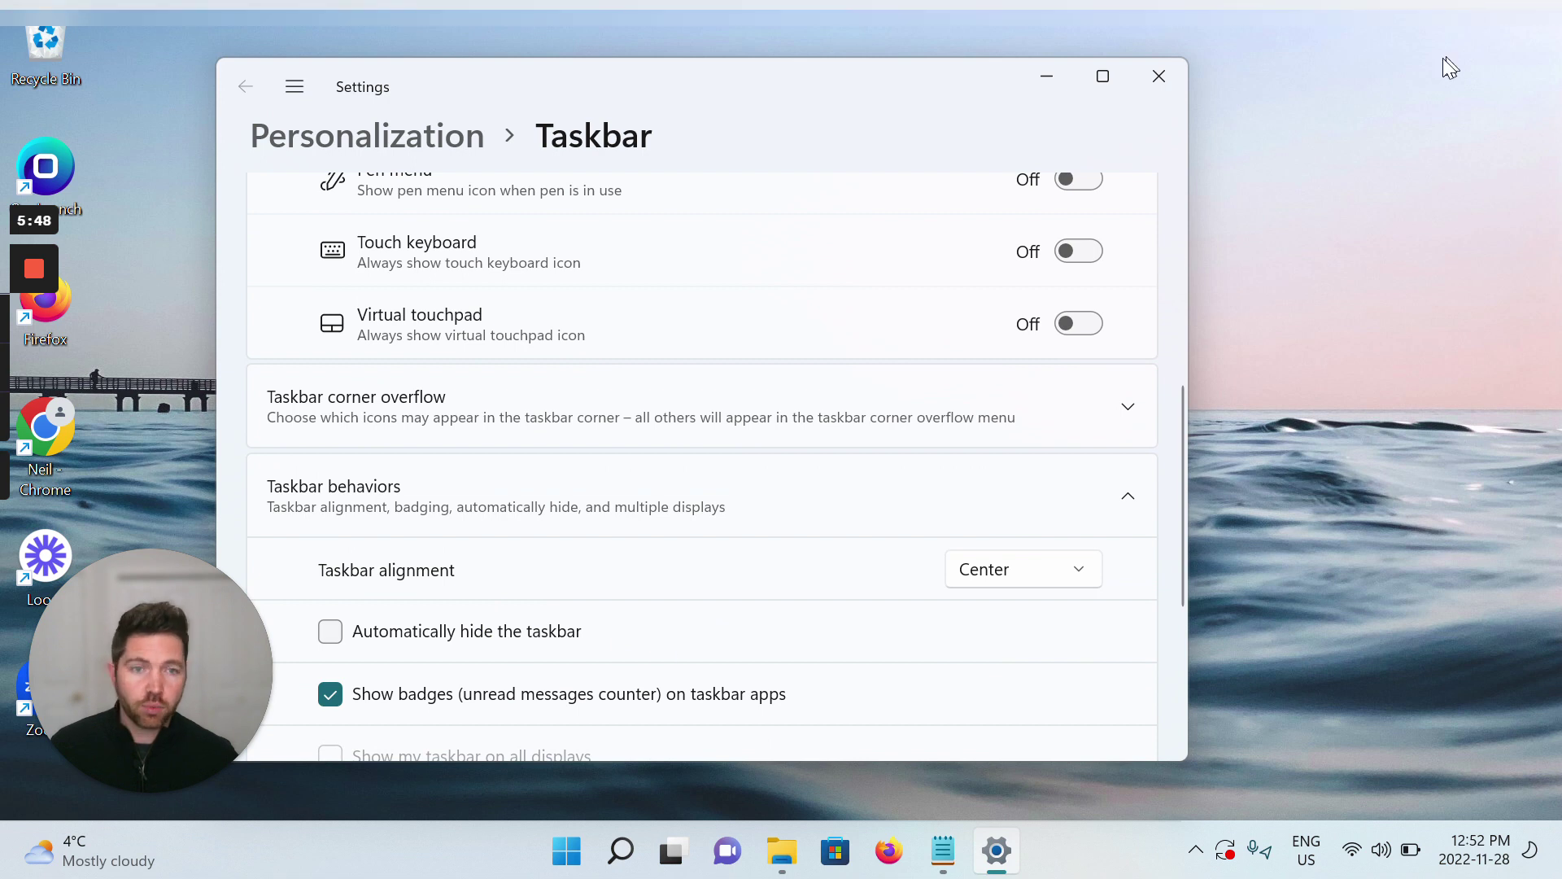
{"action": "left_click", "coordinate": [1159, 75]}
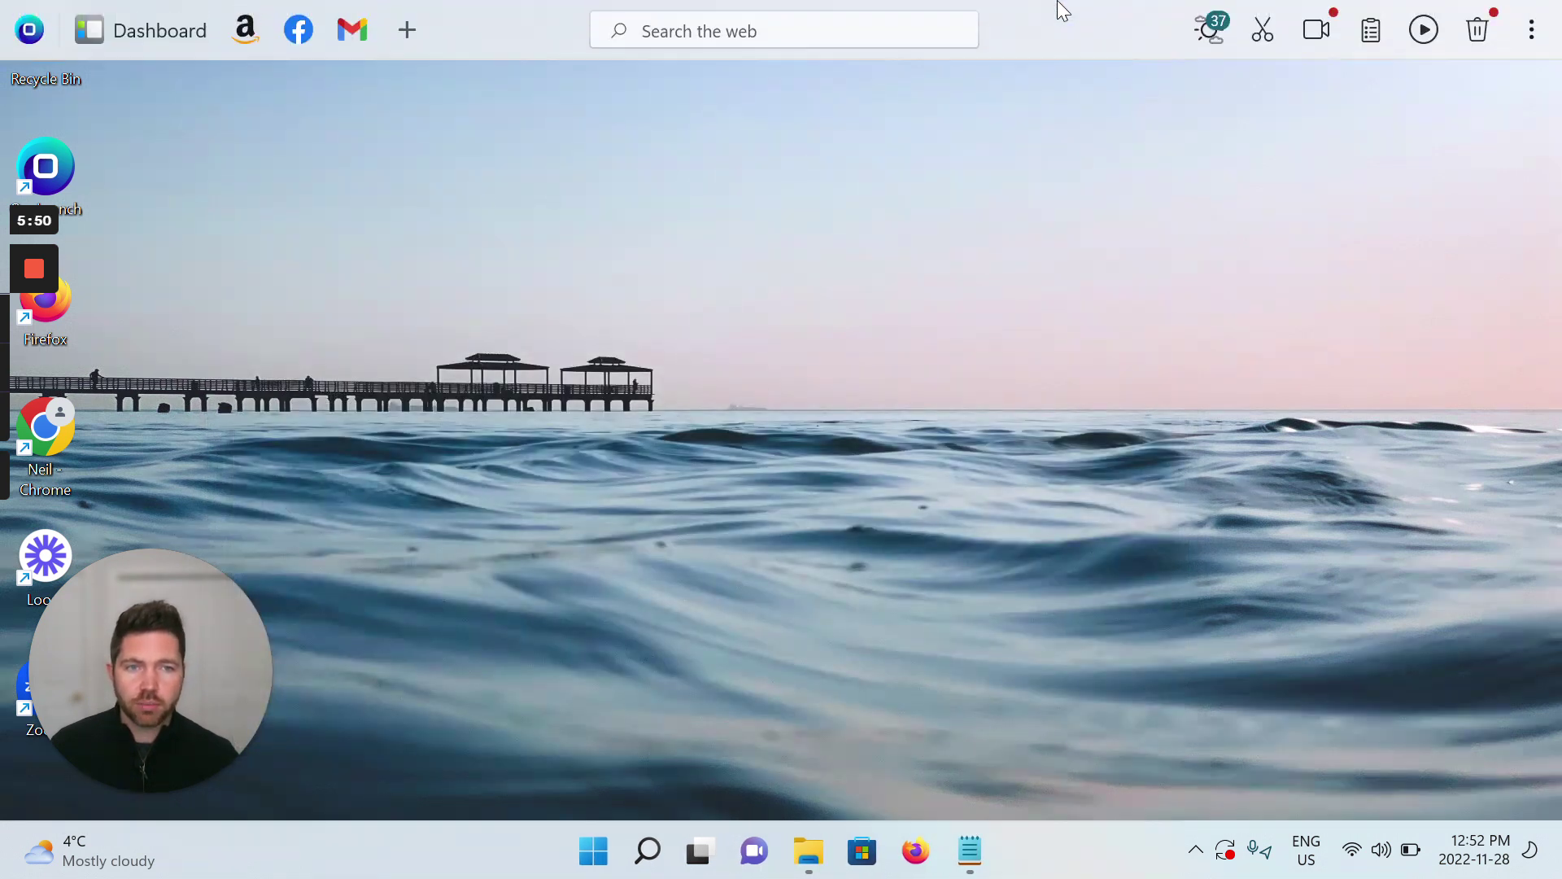
- Switch 'Automatically hide OneLaunch Dock' Off in OneLaunch's General settings, then close them
{"action": "left_click", "coordinate": [1531, 31]}
{"action": "left_click", "coordinate": [1448, 208]}
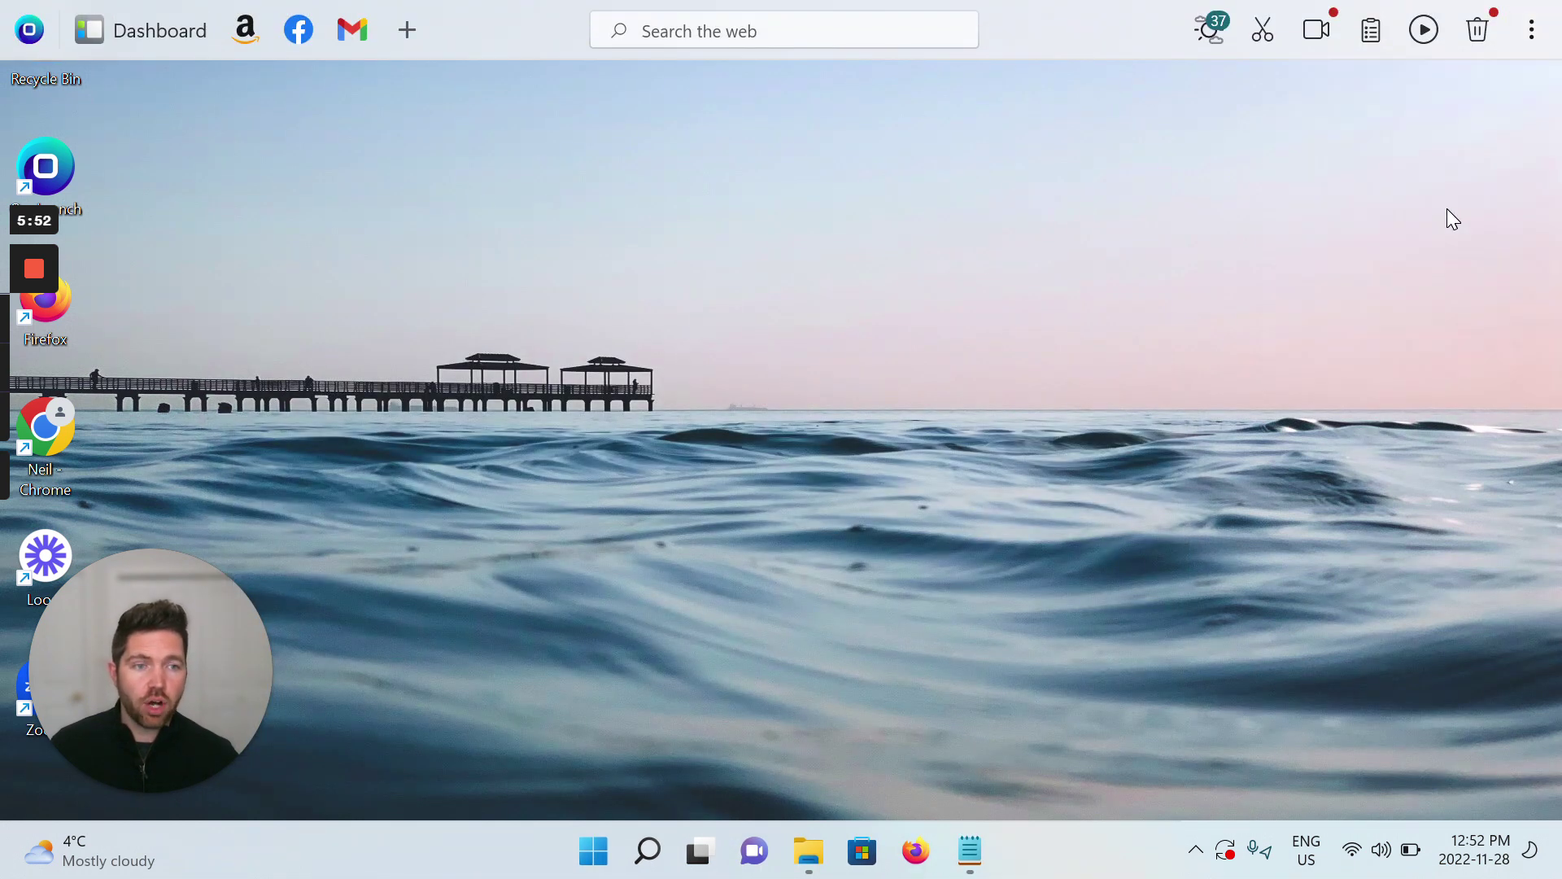
{"action": "scroll", "coordinate": [1302, 570], "scroll_direction": "down", "scroll_amount": 3}
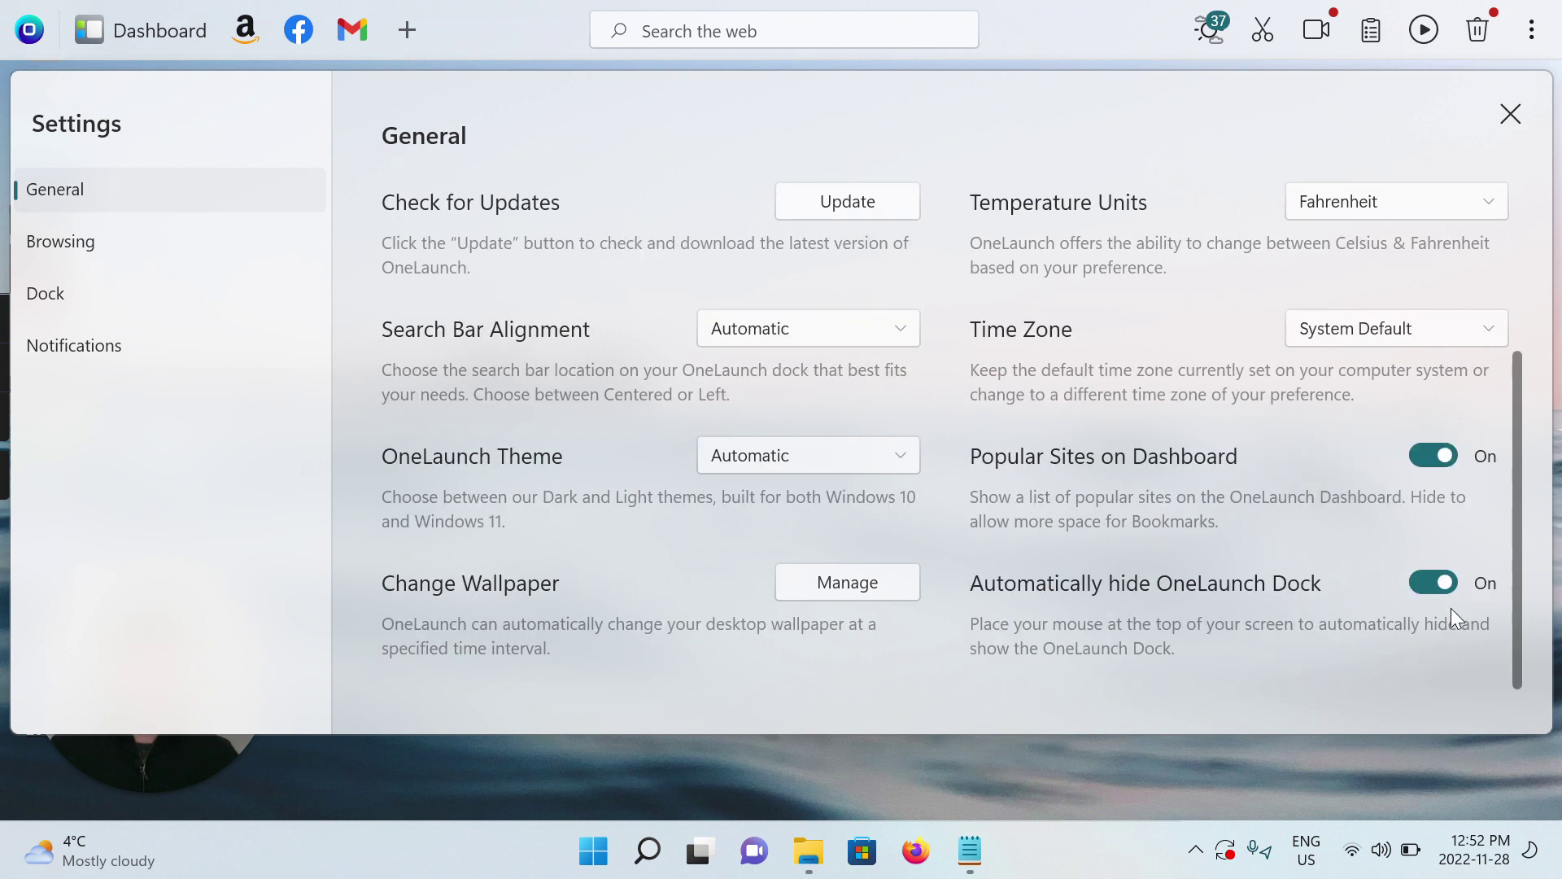
{"action": "left_click", "coordinate": [1438, 583]}
{"action": "left_click", "coordinate": [1510, 114]}
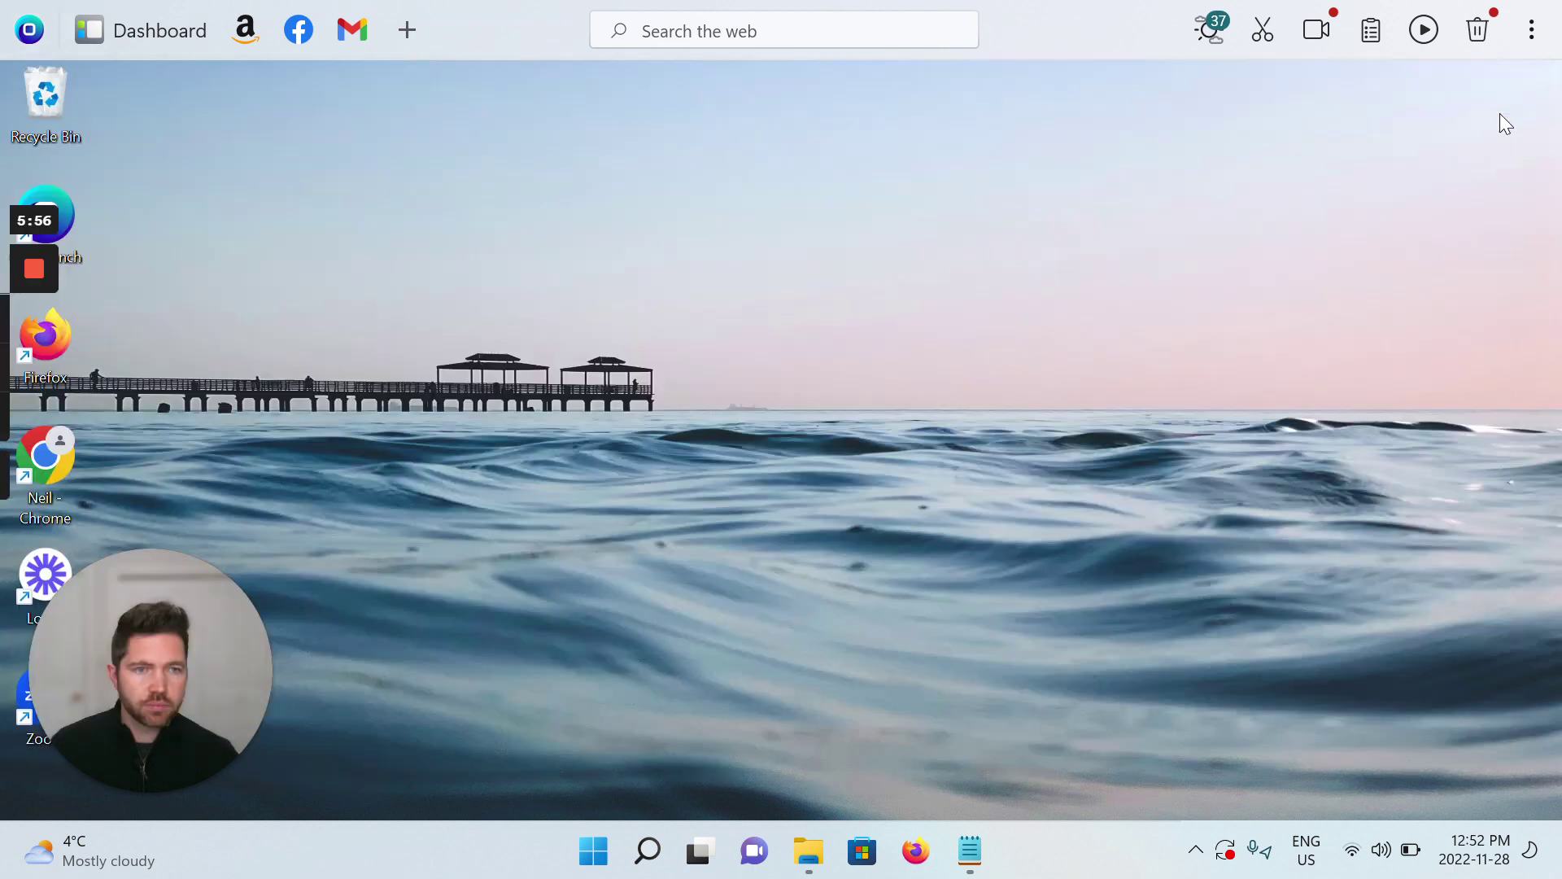